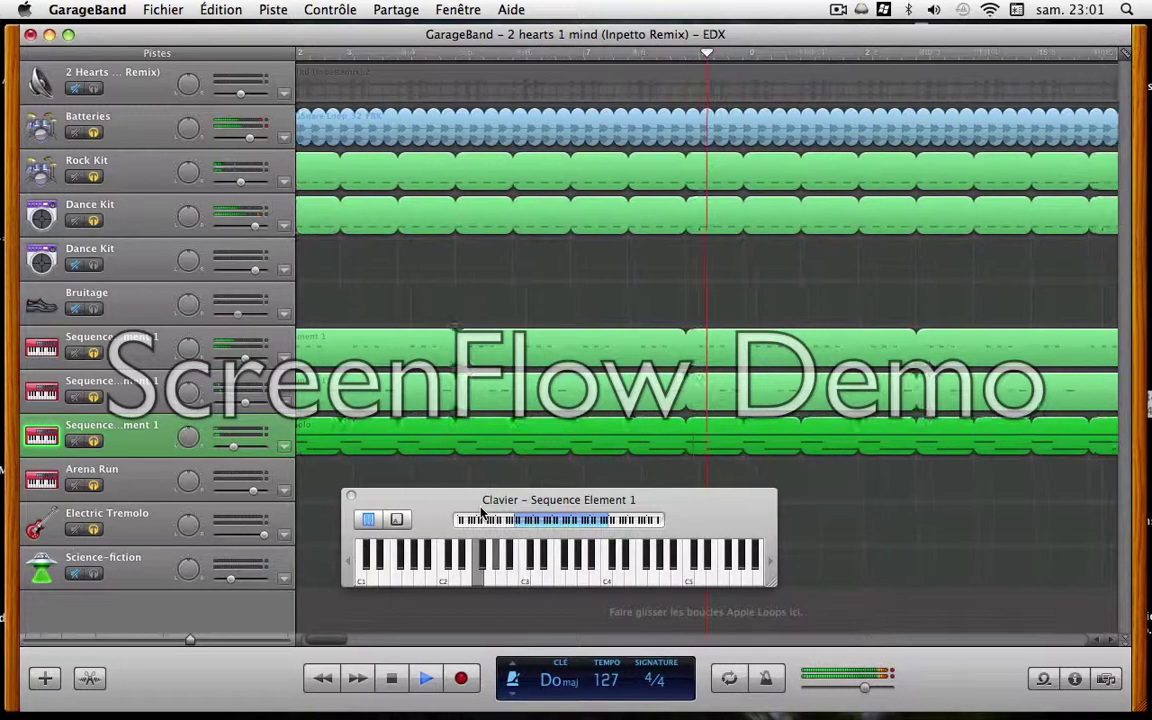
Play through the arrangement and watch the notes of the Sequence Element 1, Electric Tremolo and Arena Run tracks on the on-screen keyboard.
left_click(222, 398)
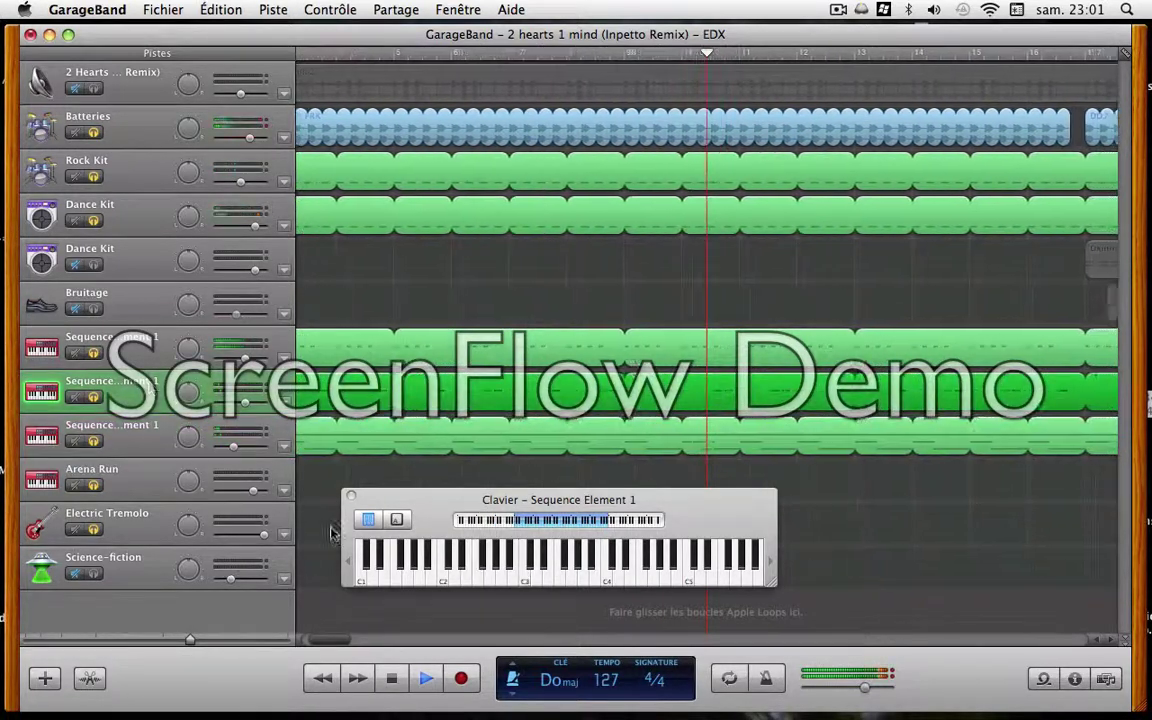
key("Up")
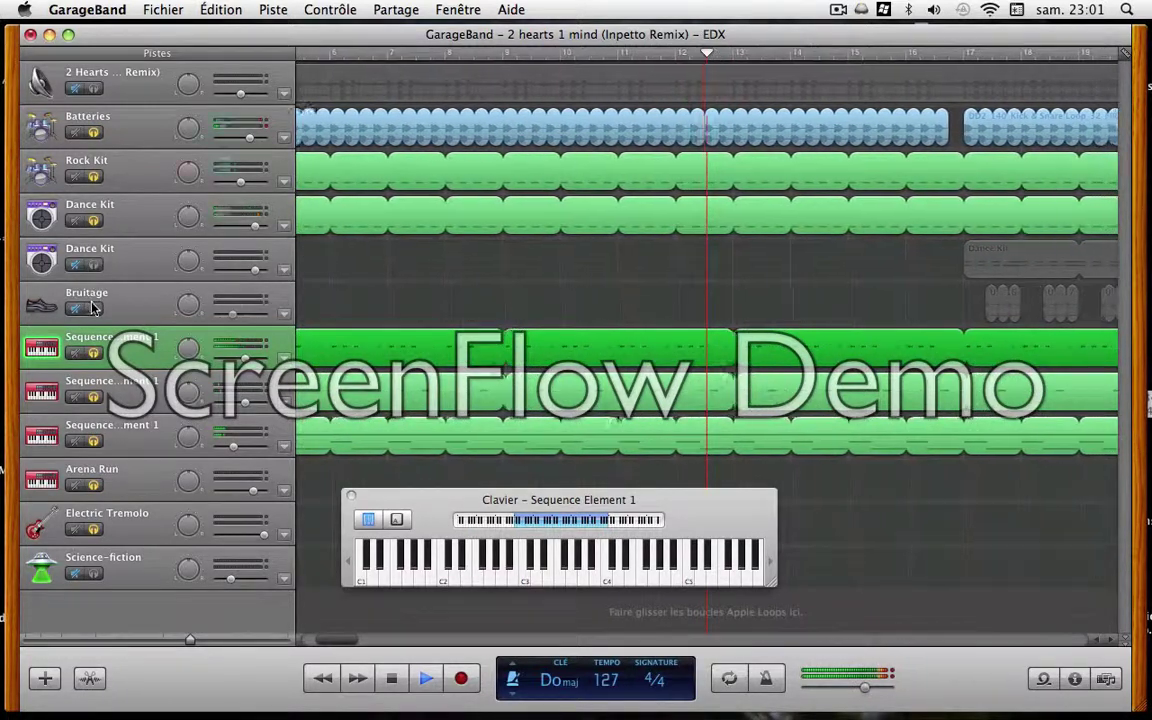
key("XF86AudioRaiseVolume")
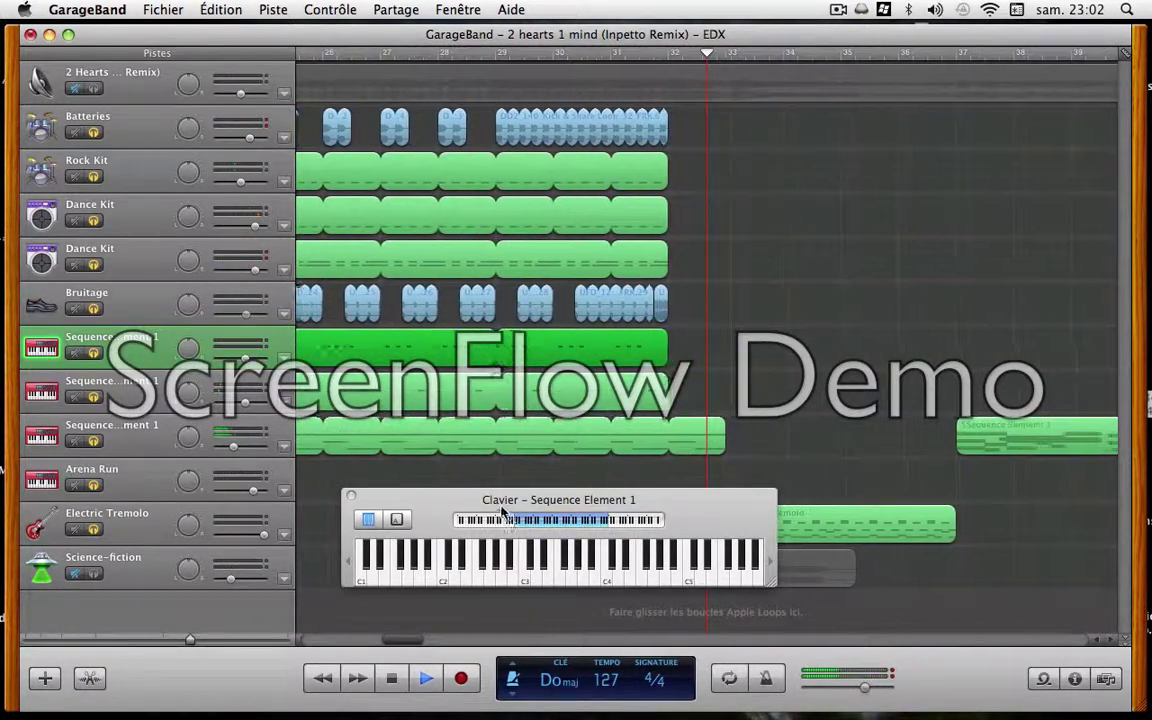
left_click_drag(450, 498, 389, 300)
left_click(147, 538)
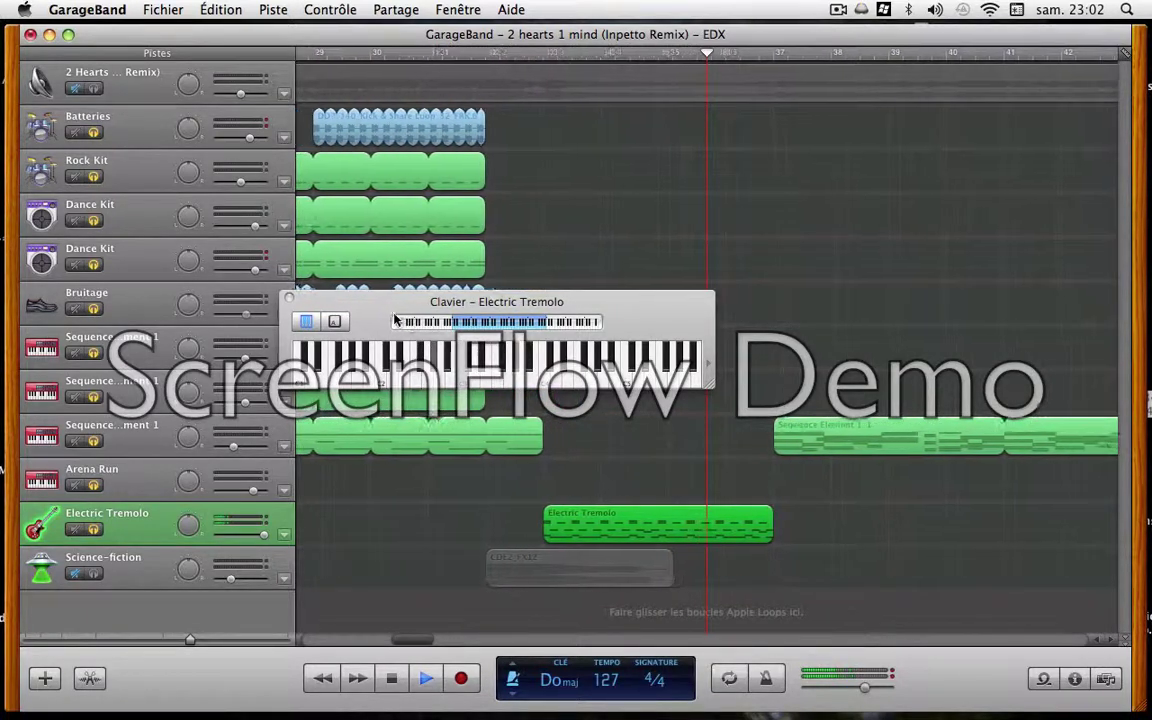
left_click(140, 448)
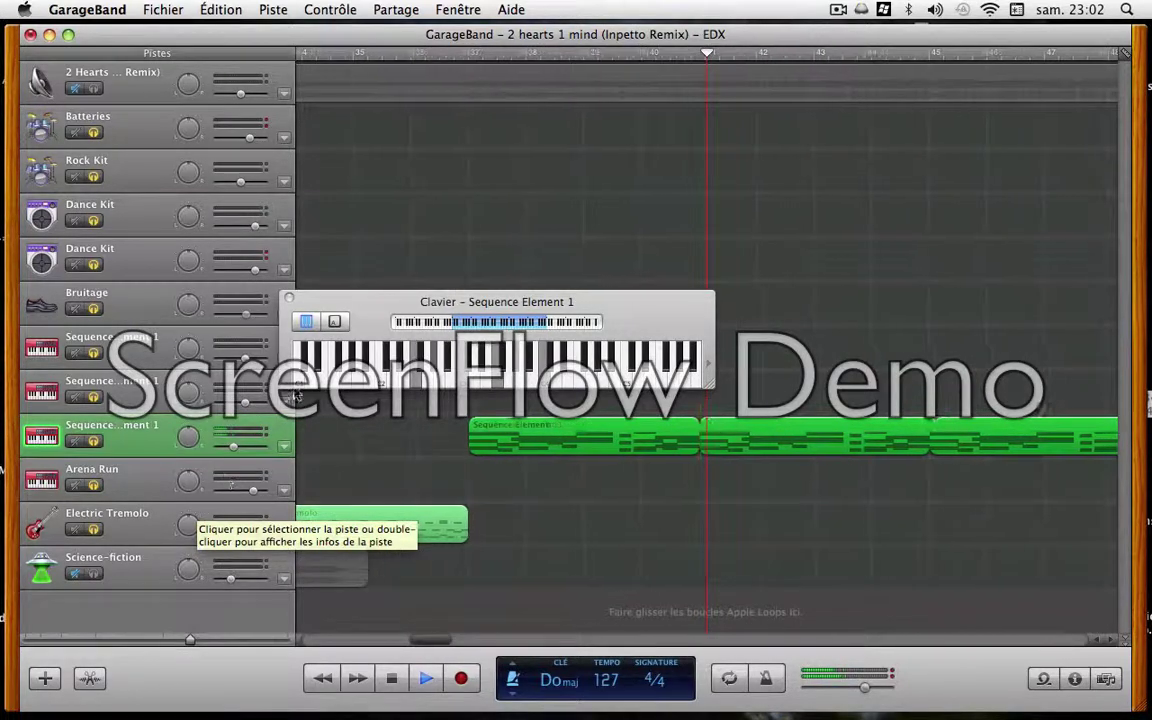
left_click_drag(375, 309, 457, 157)
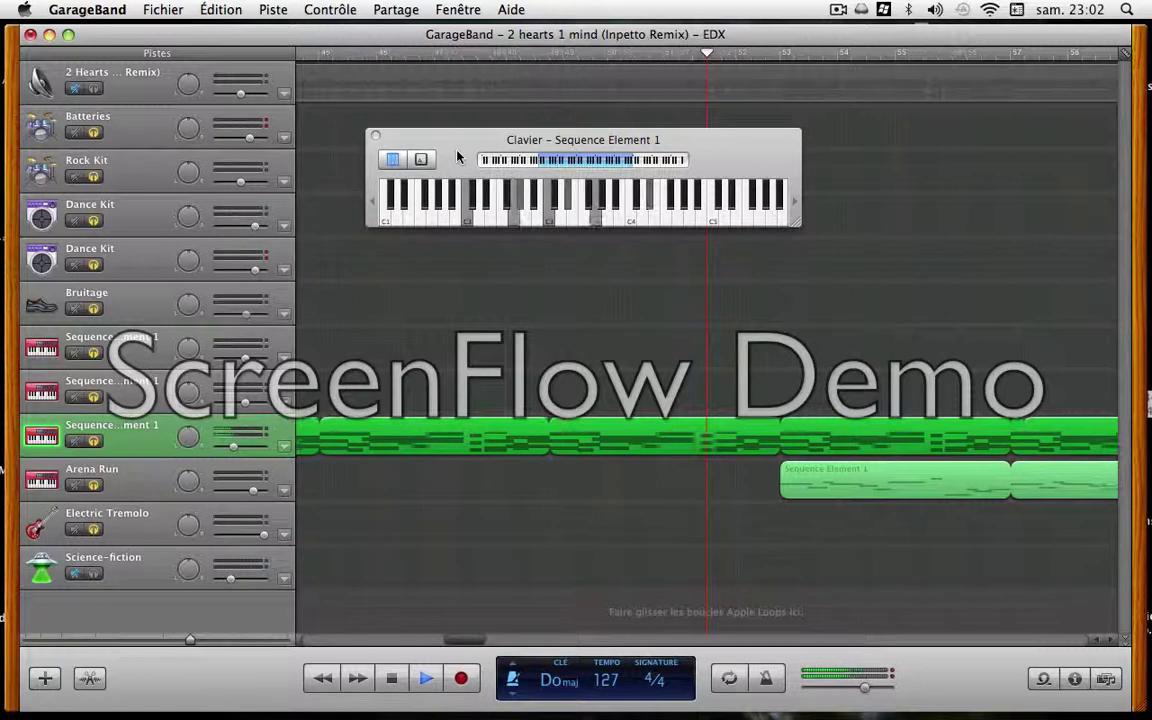
left_click(147, 474)
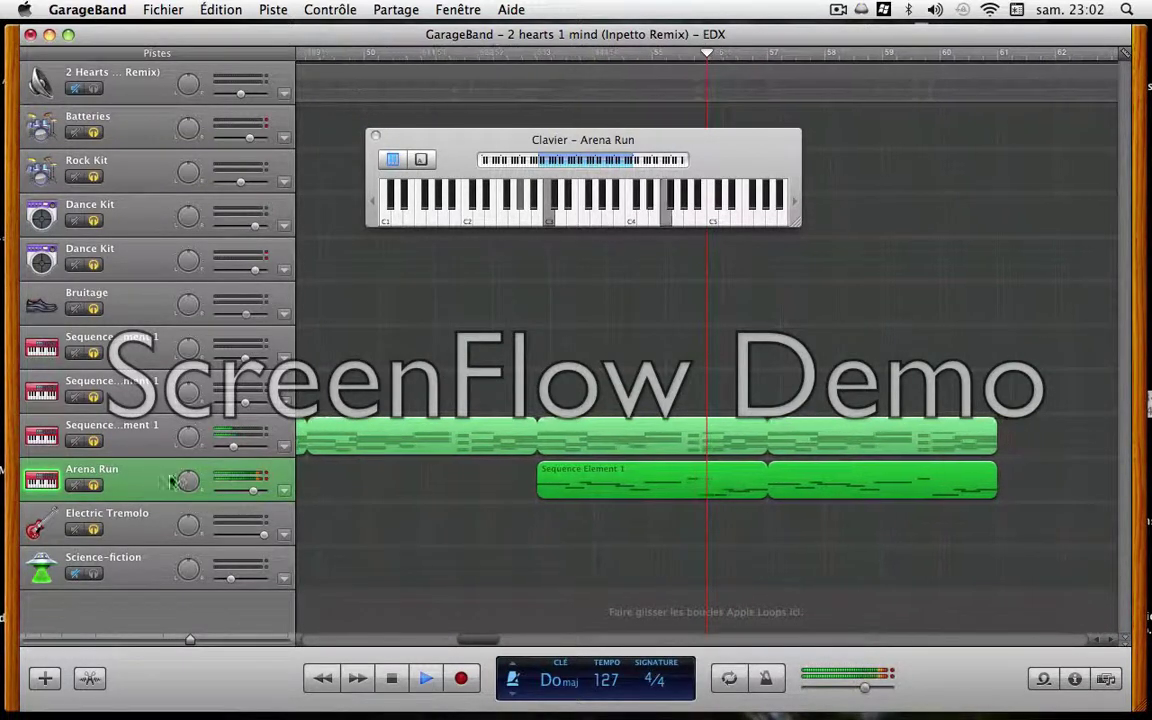
Add the Ohmicide Audio Unit effect to the first free effect slot of the Arena Run track.
double_click(146, 471)
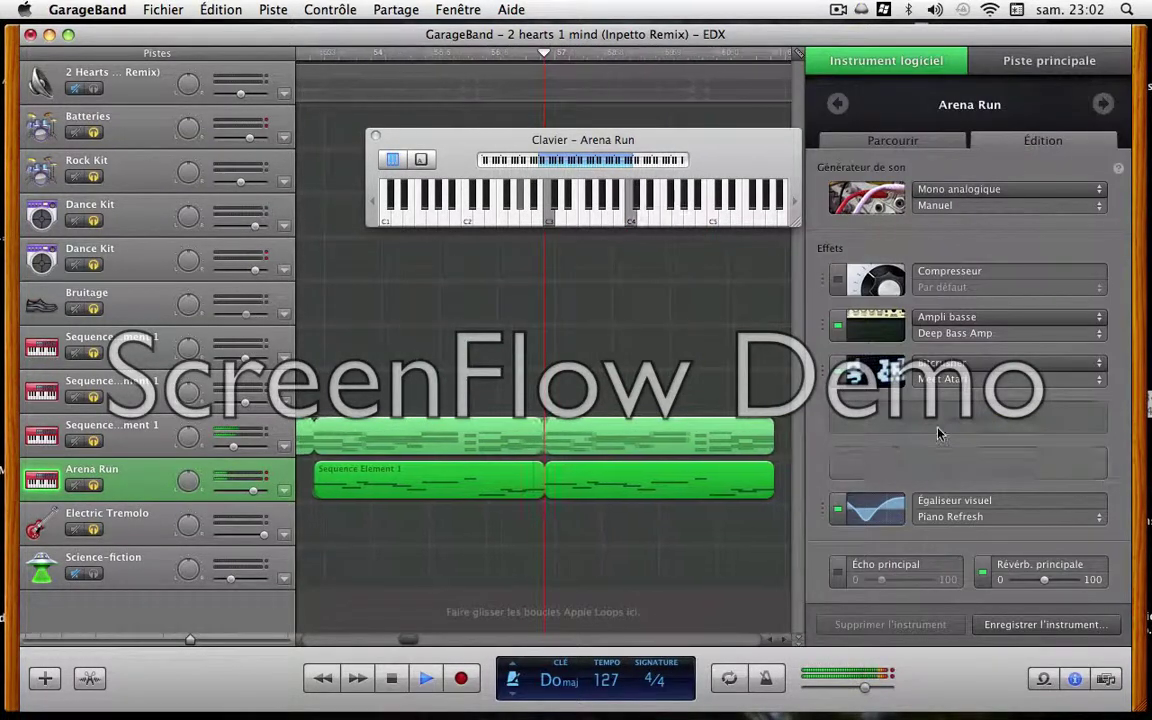
left_click(938, 420)
mouse_move(992, 712)
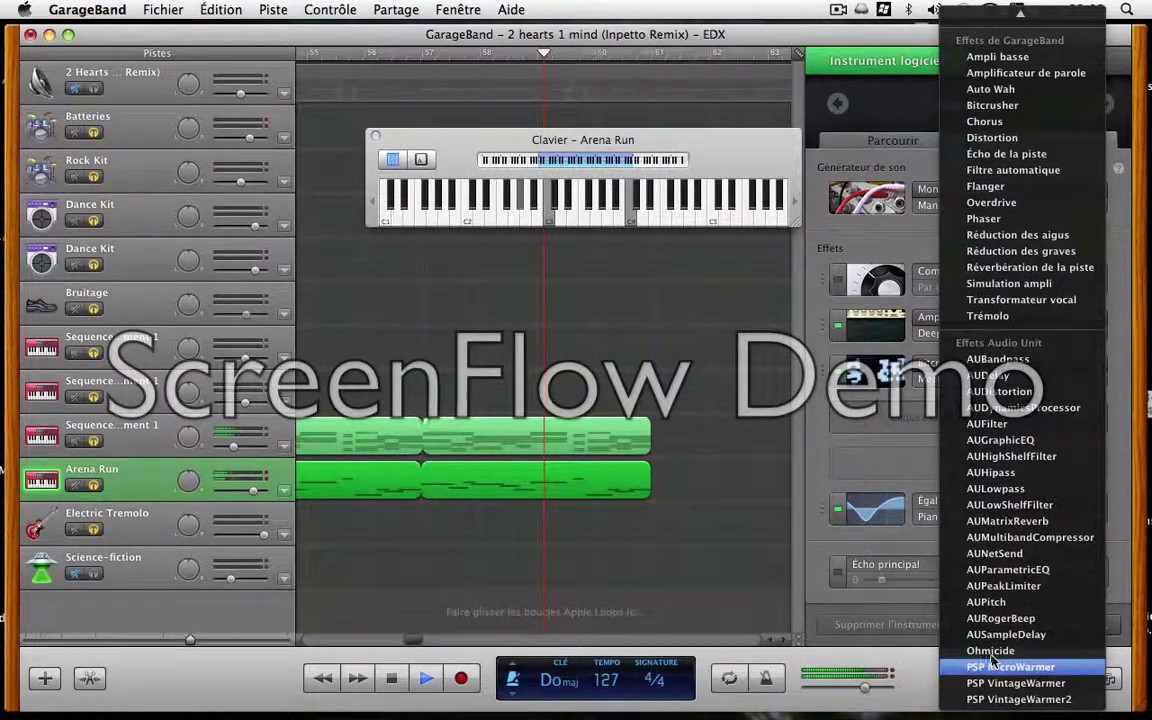
left_click(995, 652)
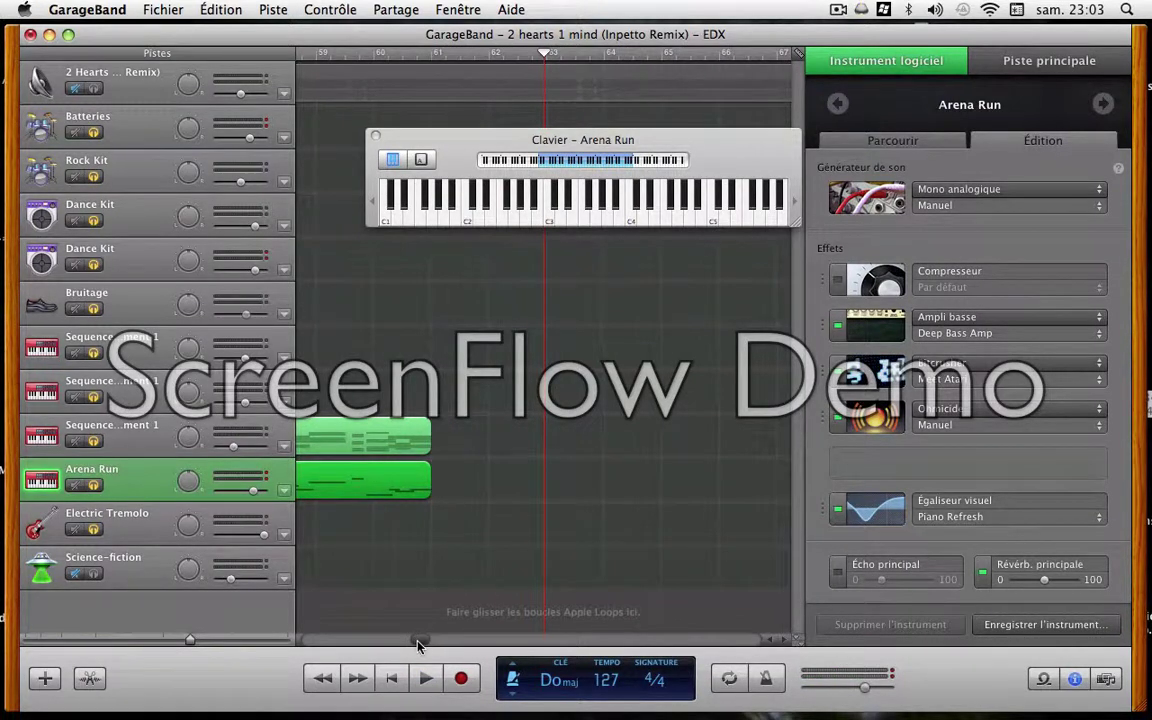
Replay the song from just before bar 53 and lower the Arena Run track's volume.
left_click_drag(418, 643, 406, 643)
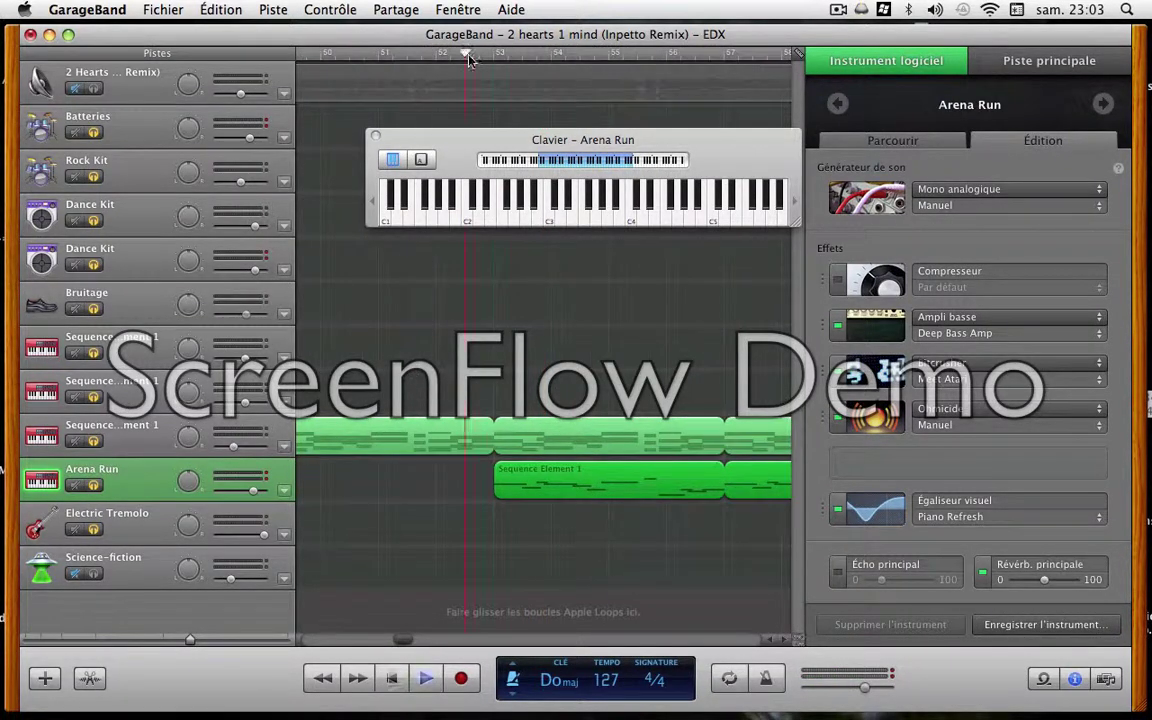
key("space")
mouse_move(233, 486)
left_mouse_down()
mouse_move(238, 478)
mouse_move(247, 497)
mouse_move(242, 488)
left_mouse_up()
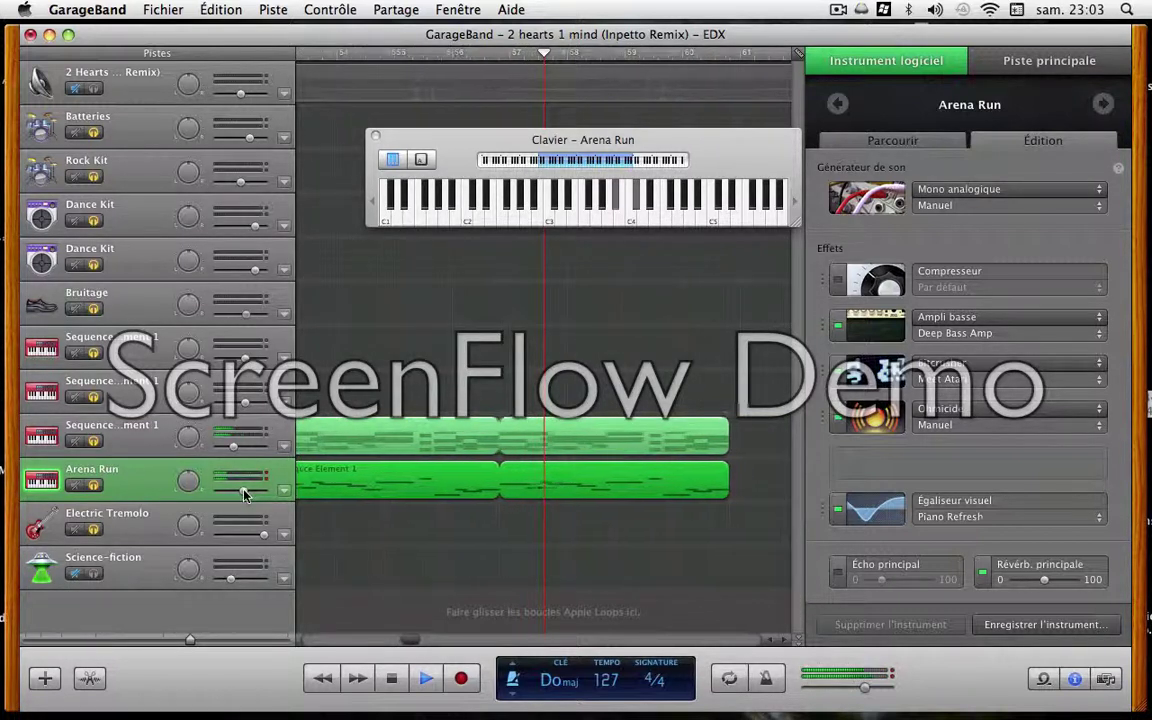
Open Arena Run's Mono analogique settings, loop its Sequence Element 1 region from bar 53 to 57, and close the on-screen keyboard.
left_click(848, 212)
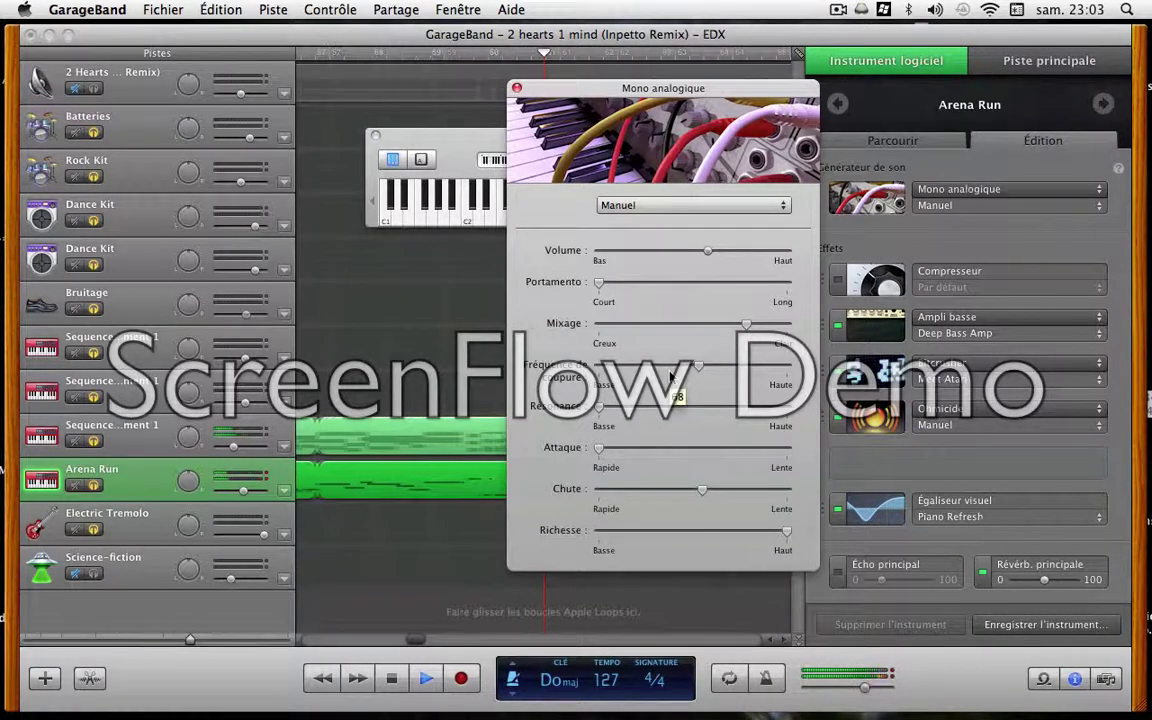
double_click(355, 488)
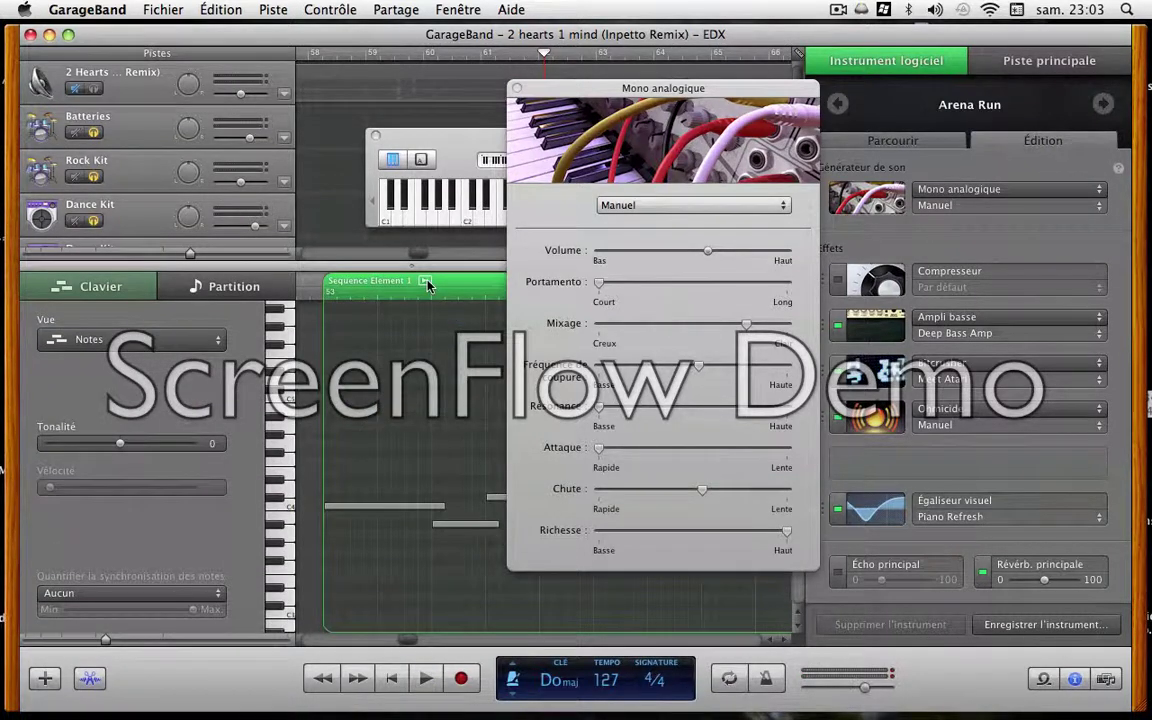
left_click(427, 283)
left_click_drag(600, 88, 187, 101)
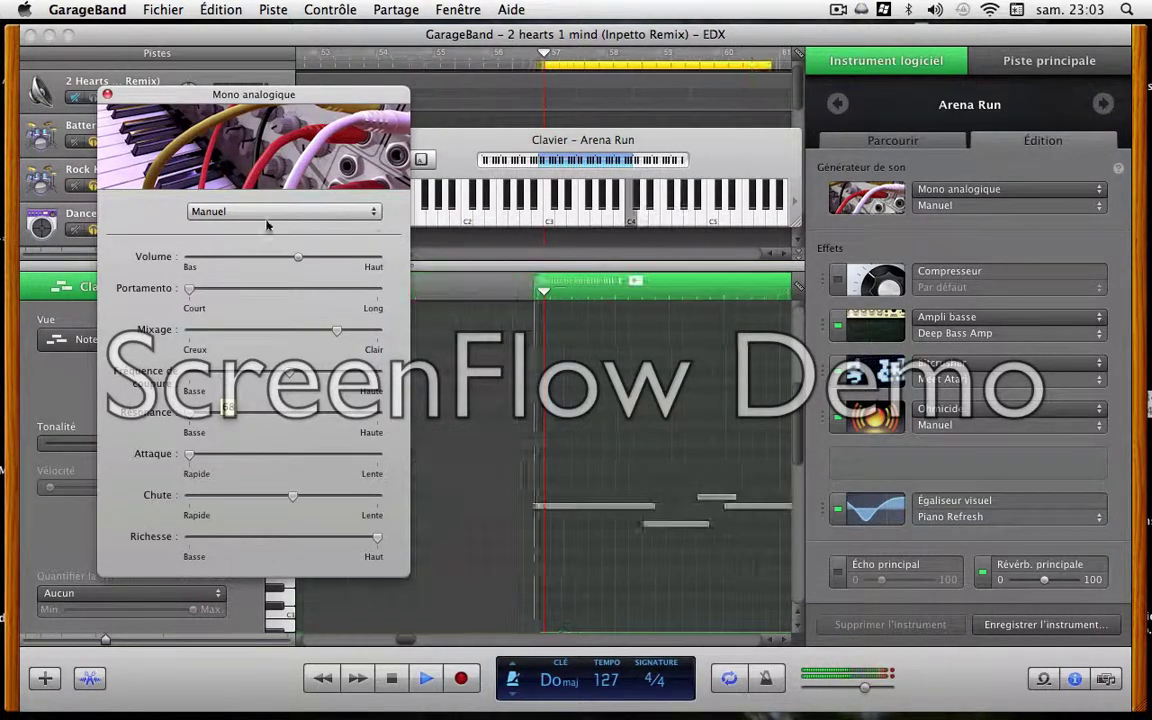
left_click_drag(334, 92, 185, 295)
left_click(376, 135)
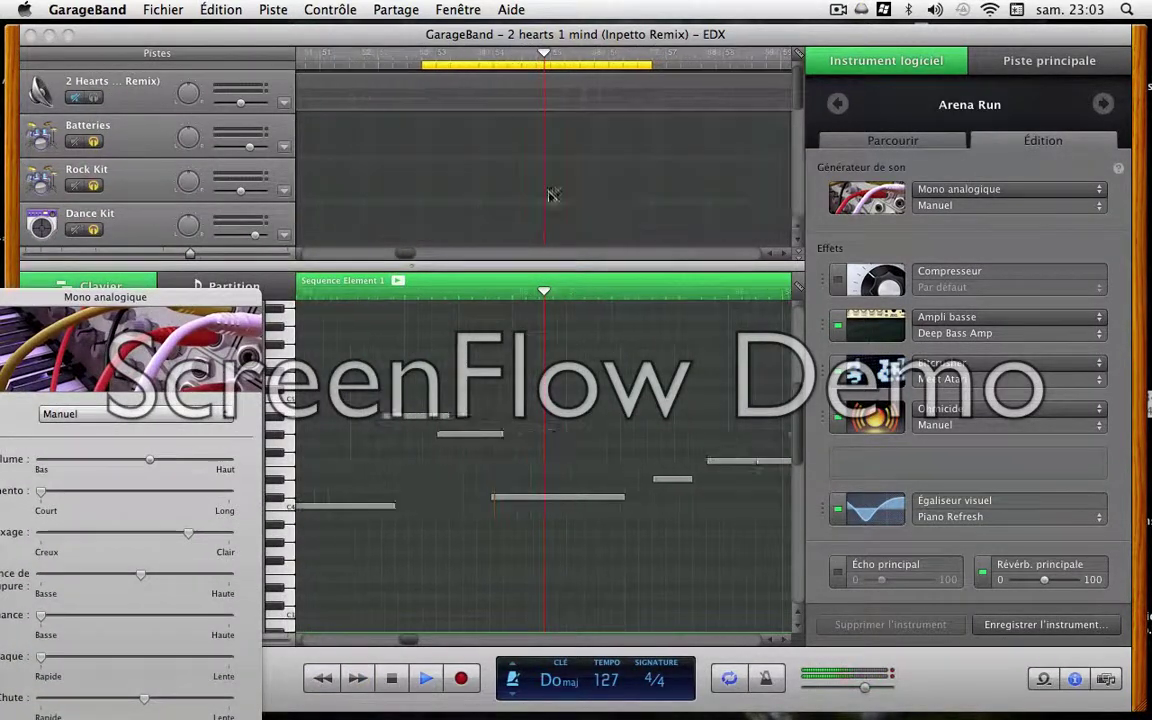
left_click_drag(796, 98, 797, 240)
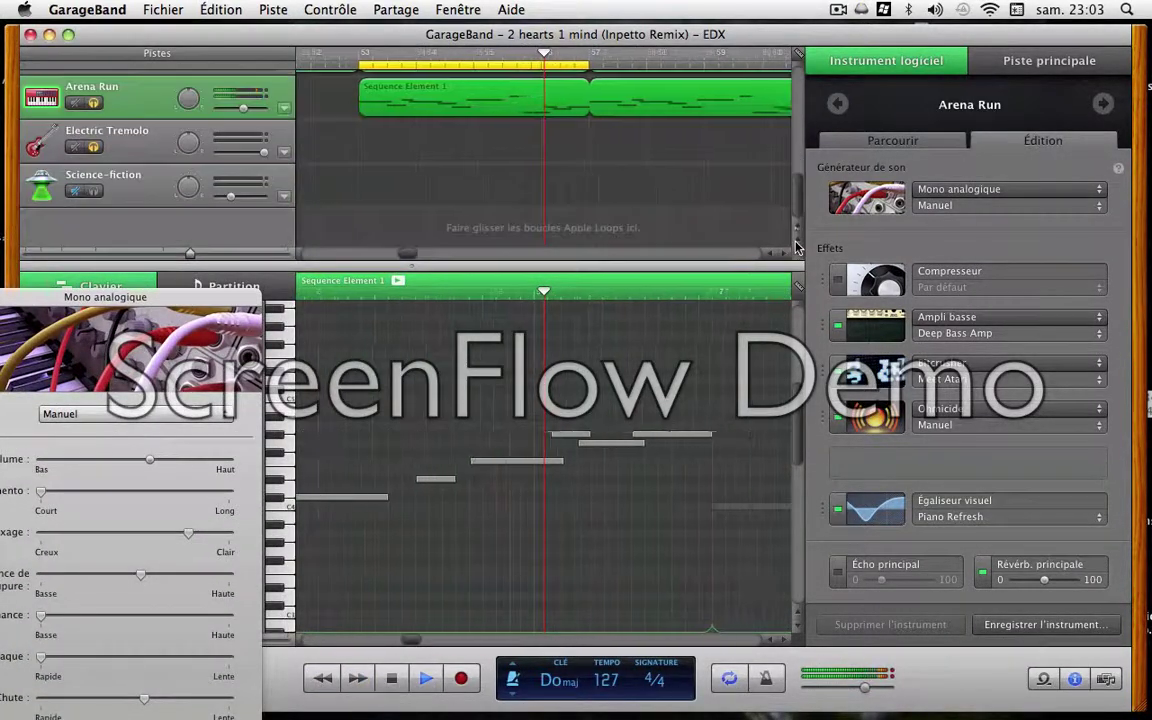
Raise Portamento and Attaque slightly in the Mono analogique settings, and close the settings and the note editor.
left_click_drag(183, 296, 382, 117)
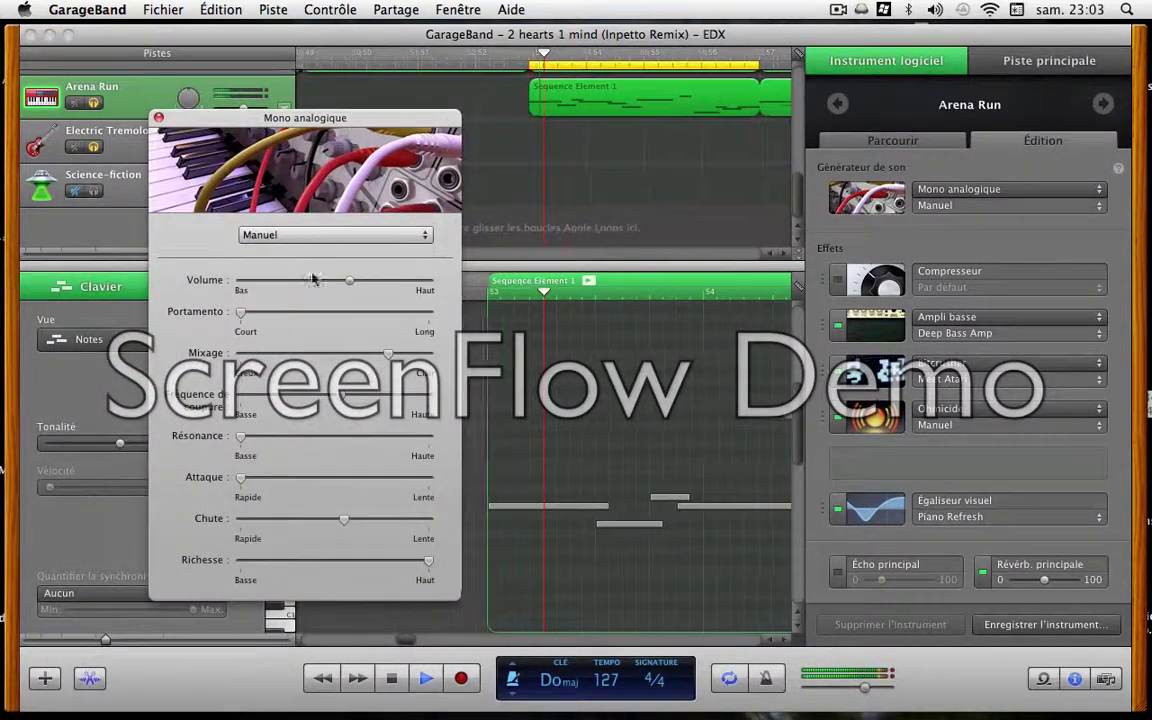
left_click(272, 316)
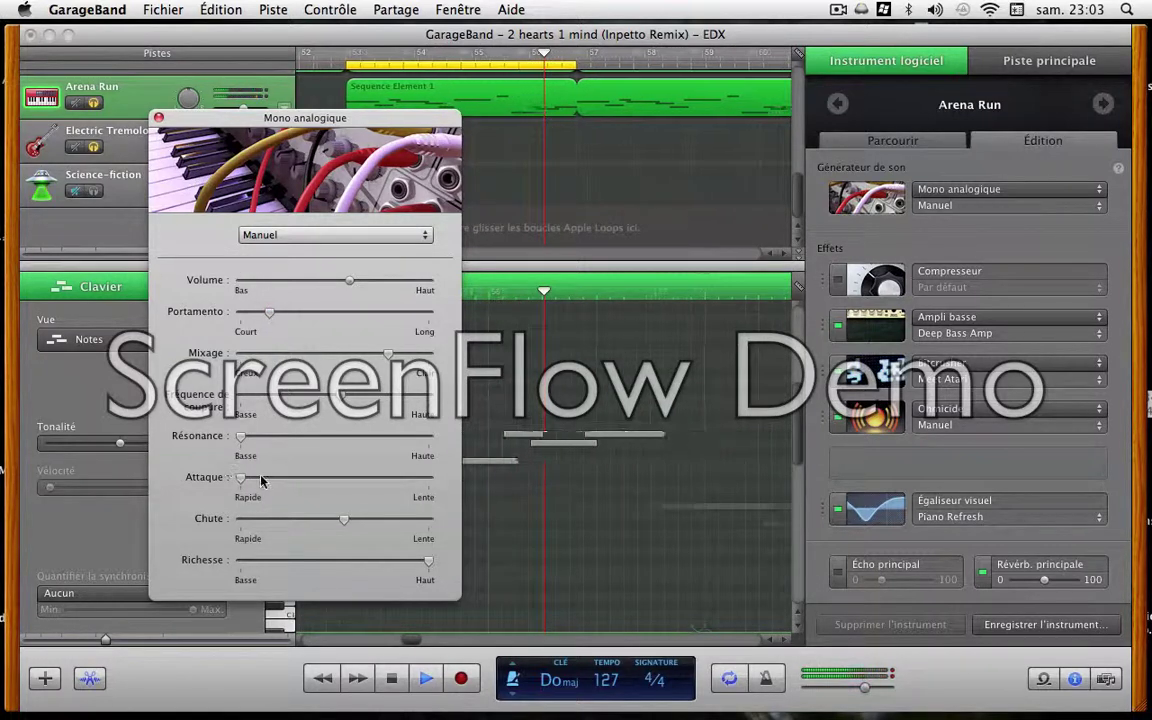
left_click_drag(262, 481, 273, 485)
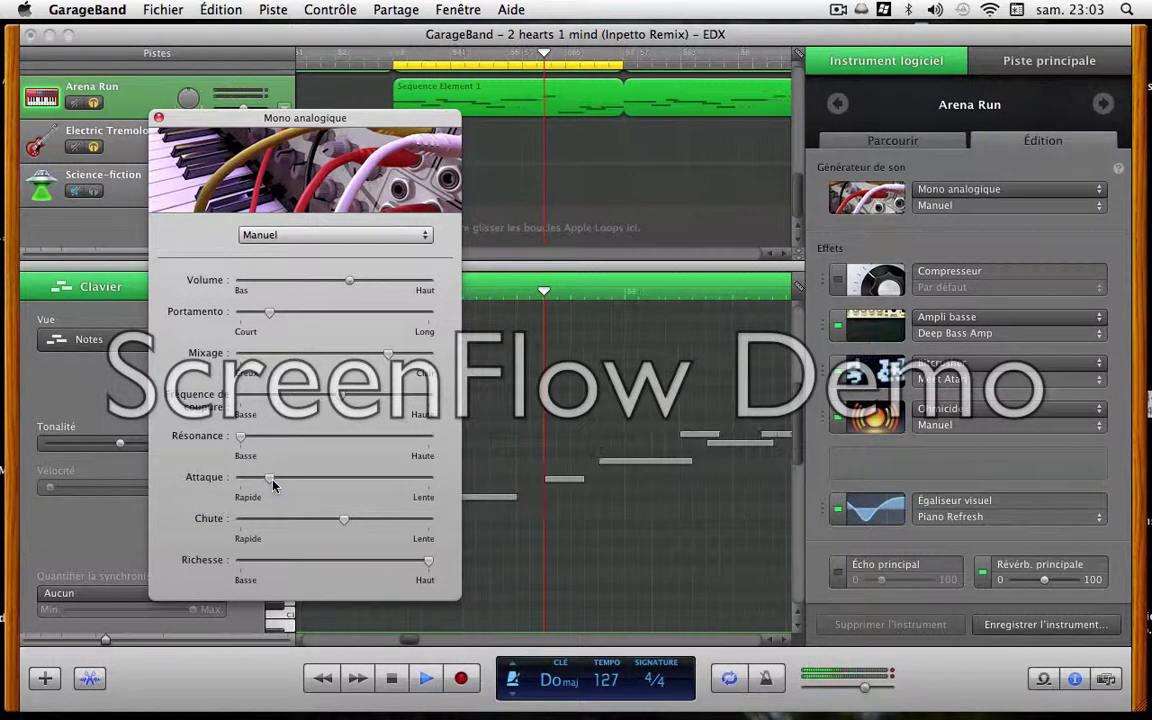
left_click(159, 118)
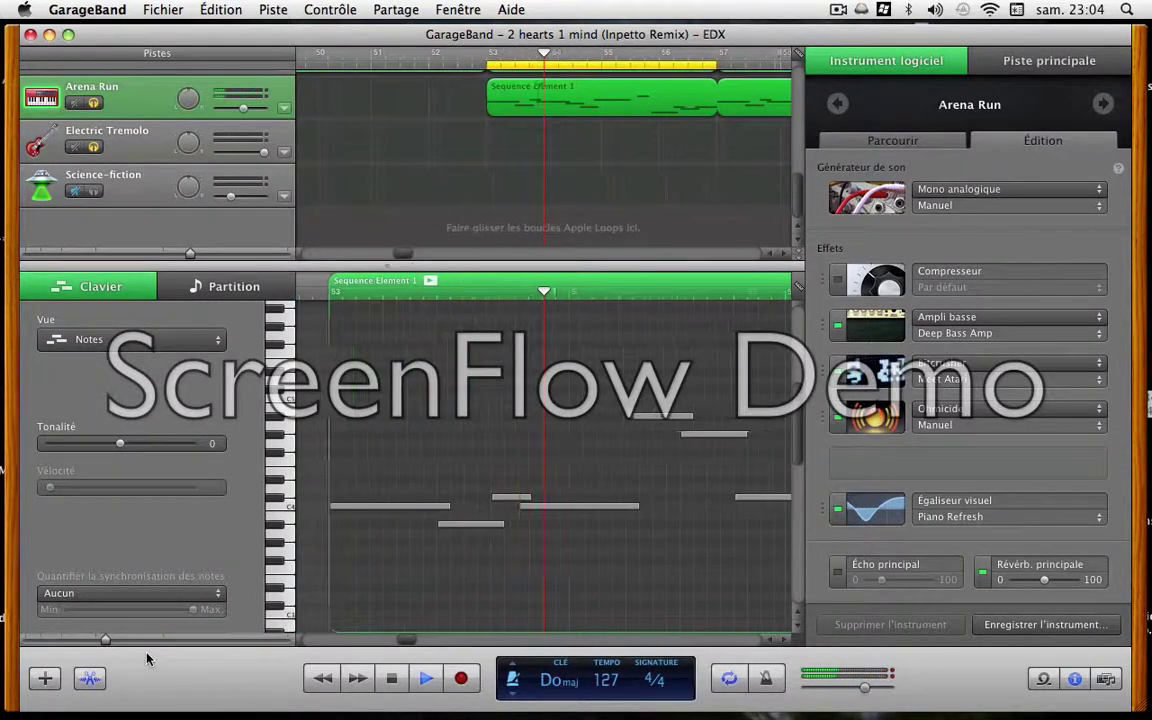
left_click(93, 678)
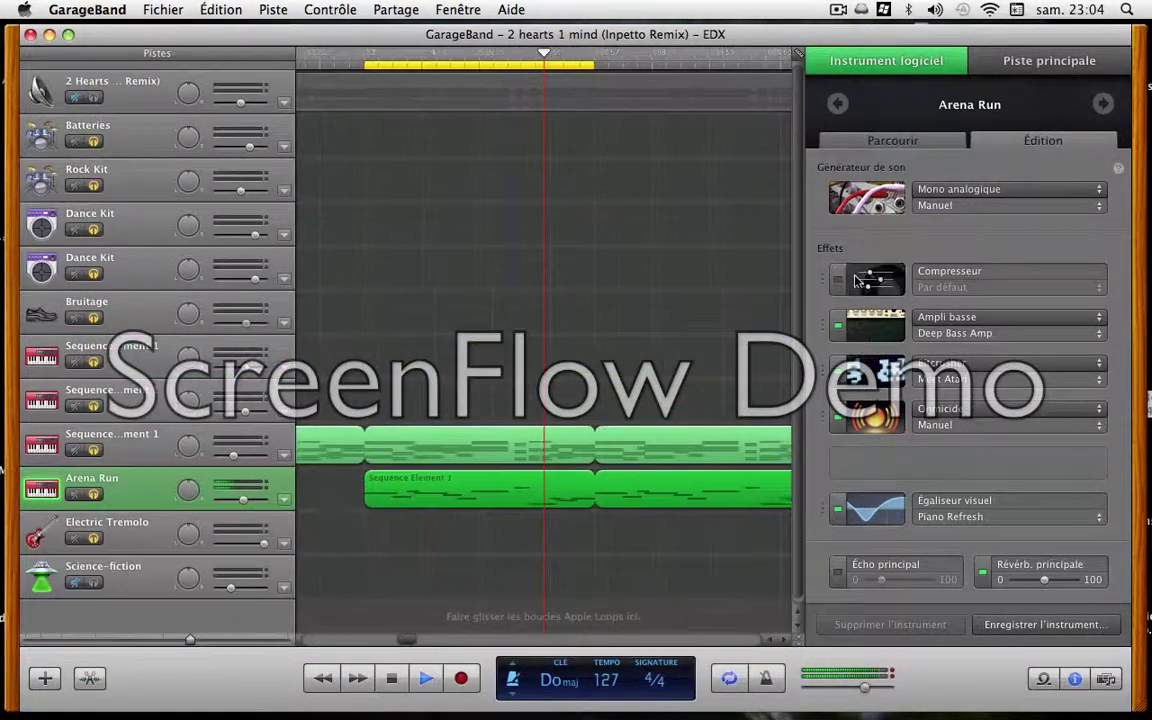
Set the Mono analogique Mixage to 115 for Arena Run and hide the track info.
left_click(866, 197)
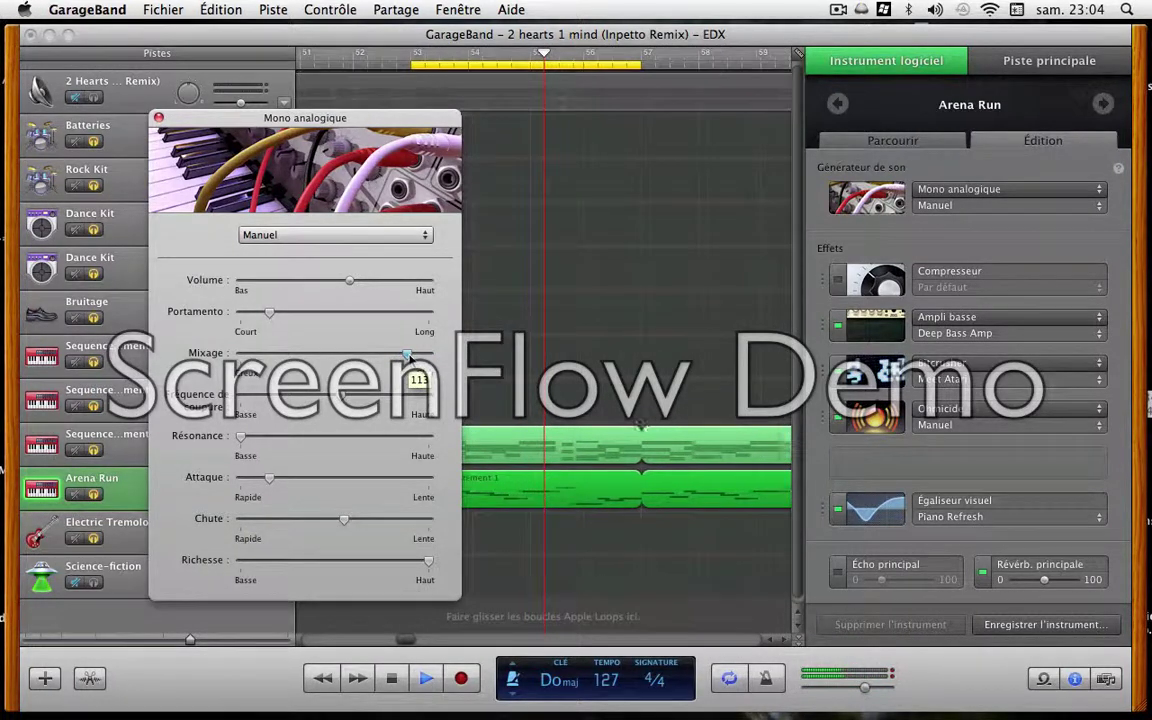
left_click_drag(411, 356, 412, 358)
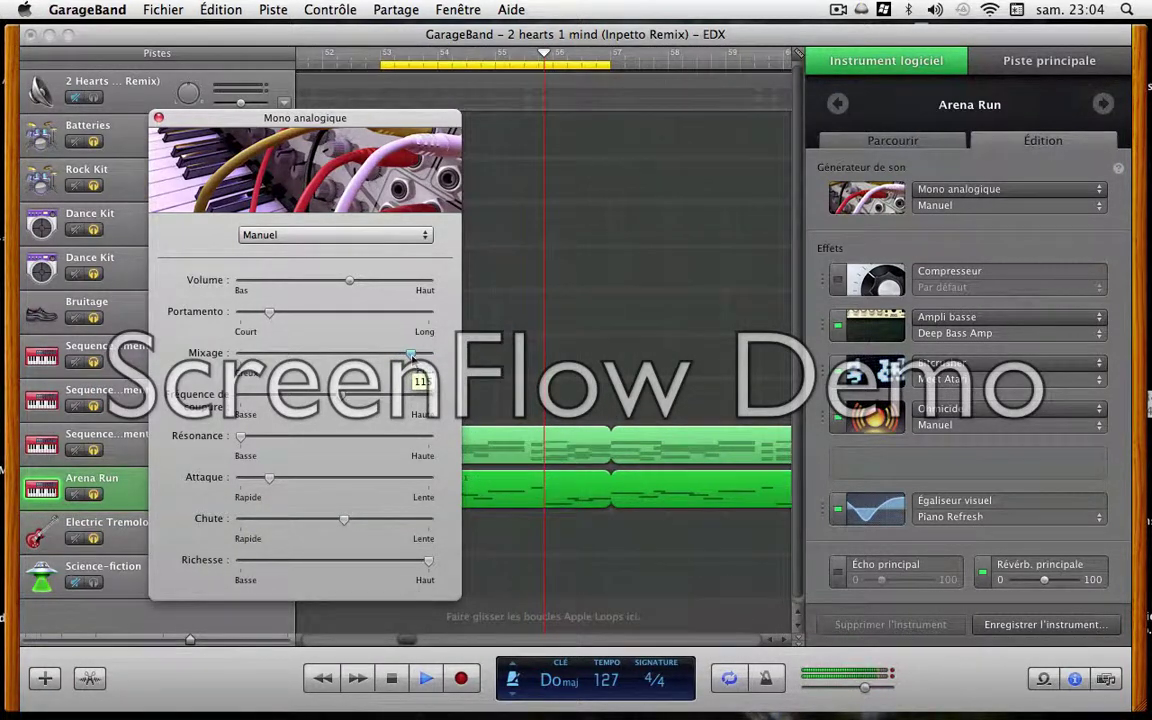
left_click(158, 119)
key("super+i")
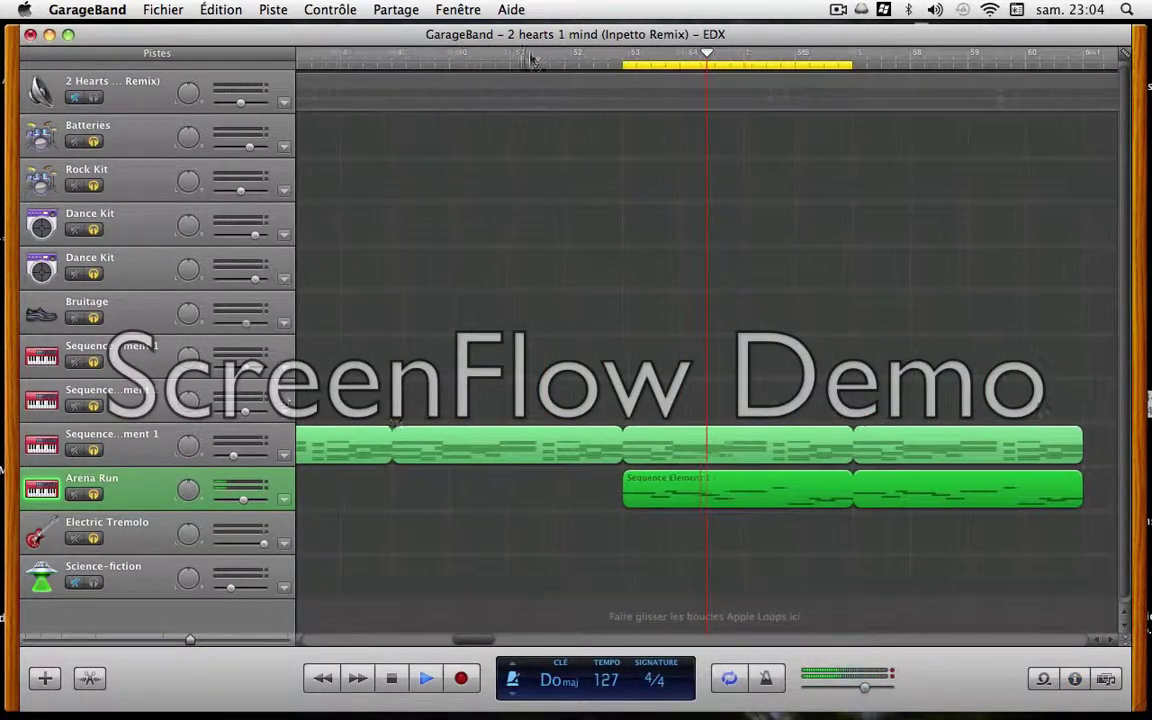
Turn off loop playback, play from before bar 53, and fine-tune the Arena Run track's volume.
key("c")
left_click(584, 54)
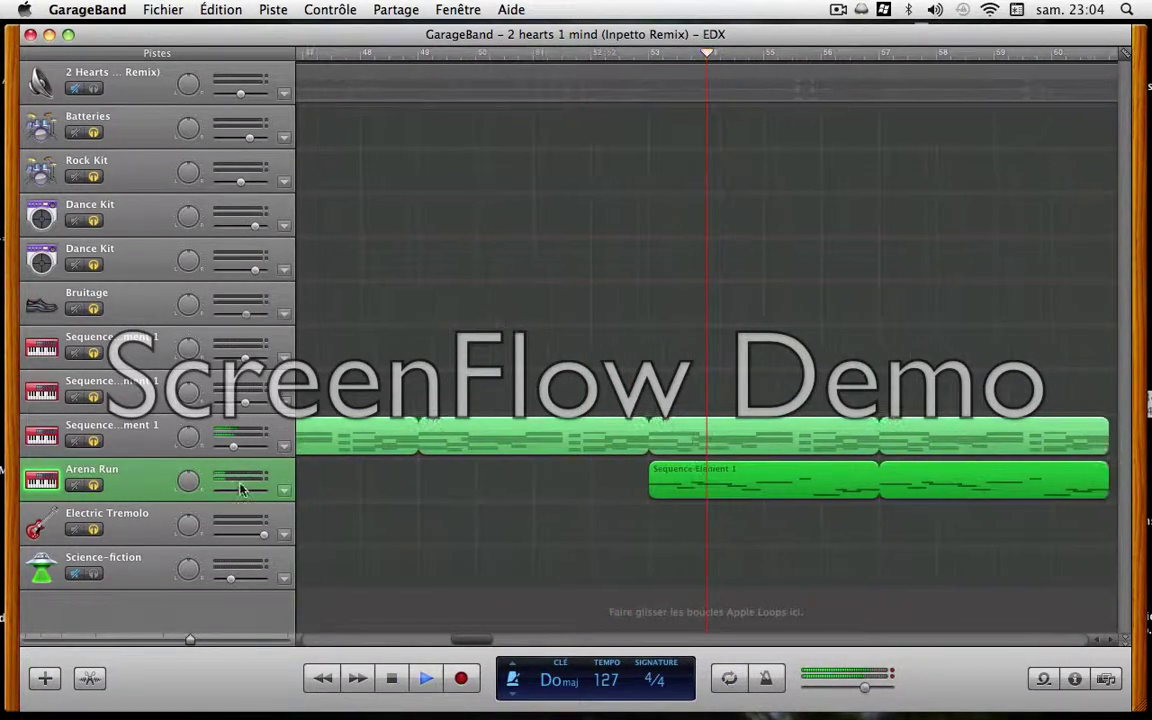
left_click_drag(240, 488, 250, 492)
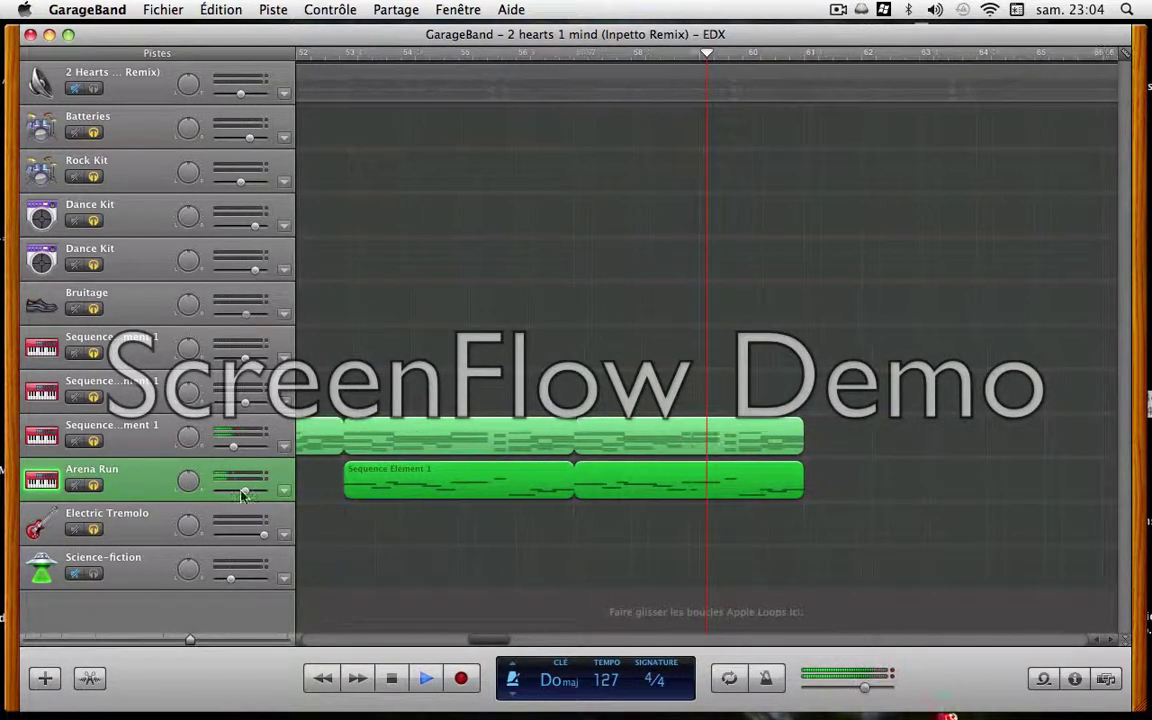
left_click_drag(241, 491, 244, 492)
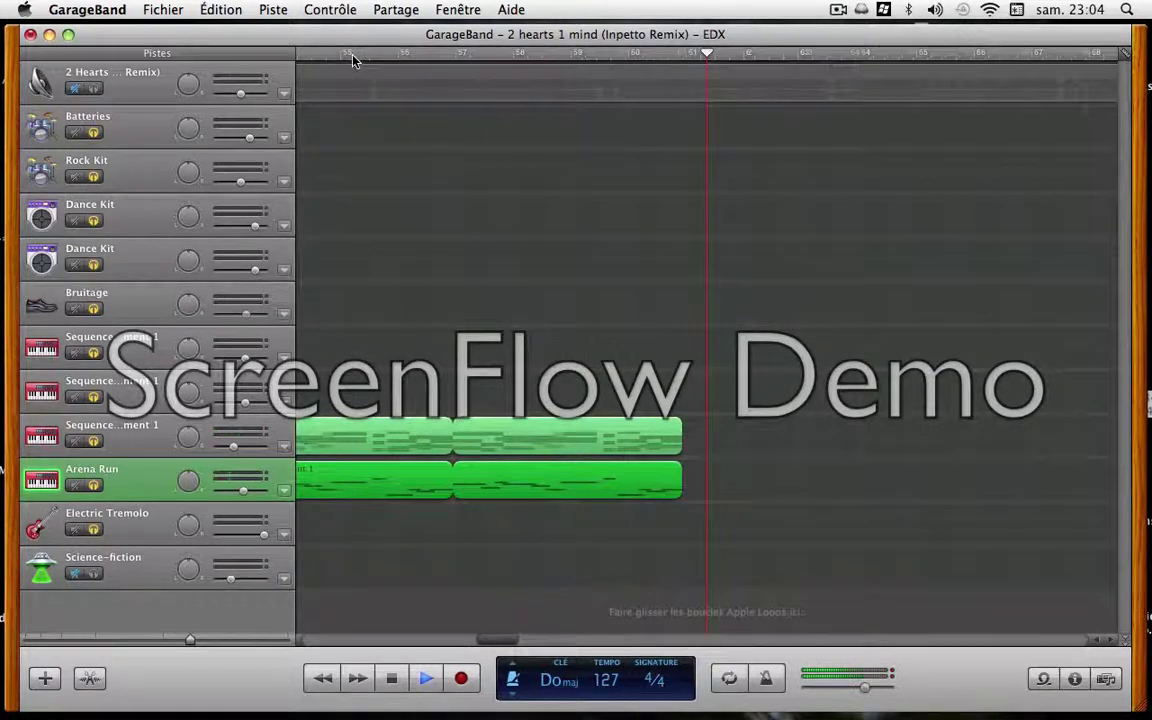
Replay the song from about bar 51 to listen to the Arena Run part's entry.
key("space")
left_click_drag(264, 55, 692, 90)
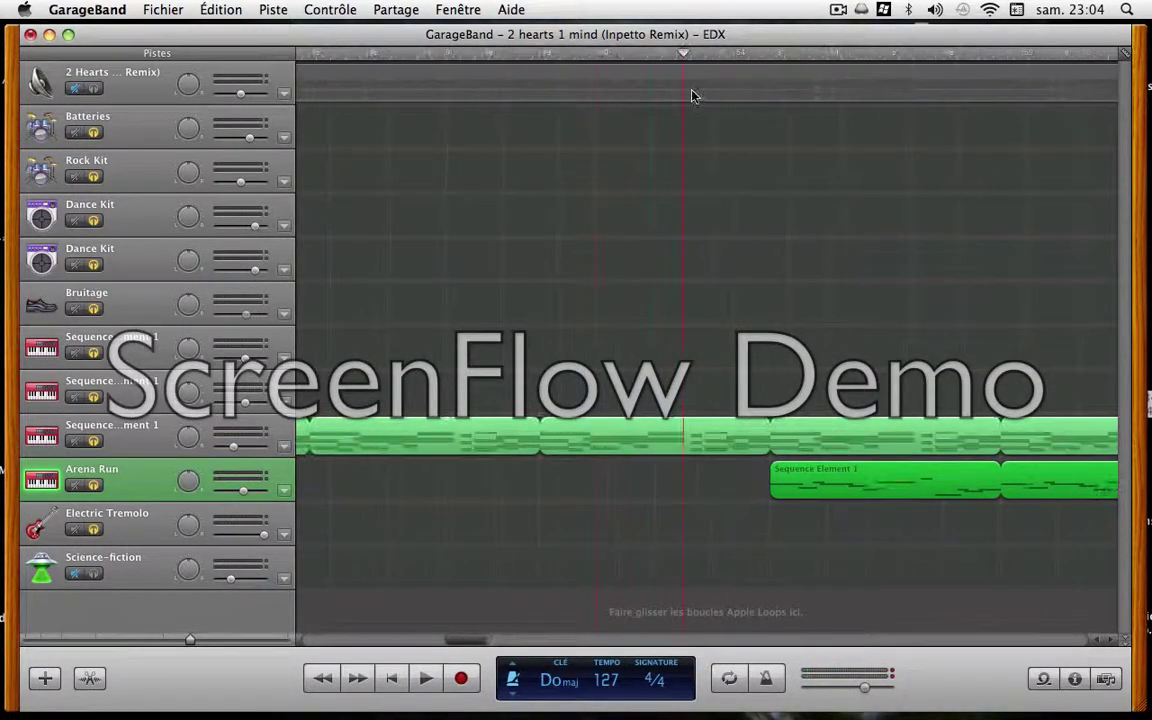
key("space")
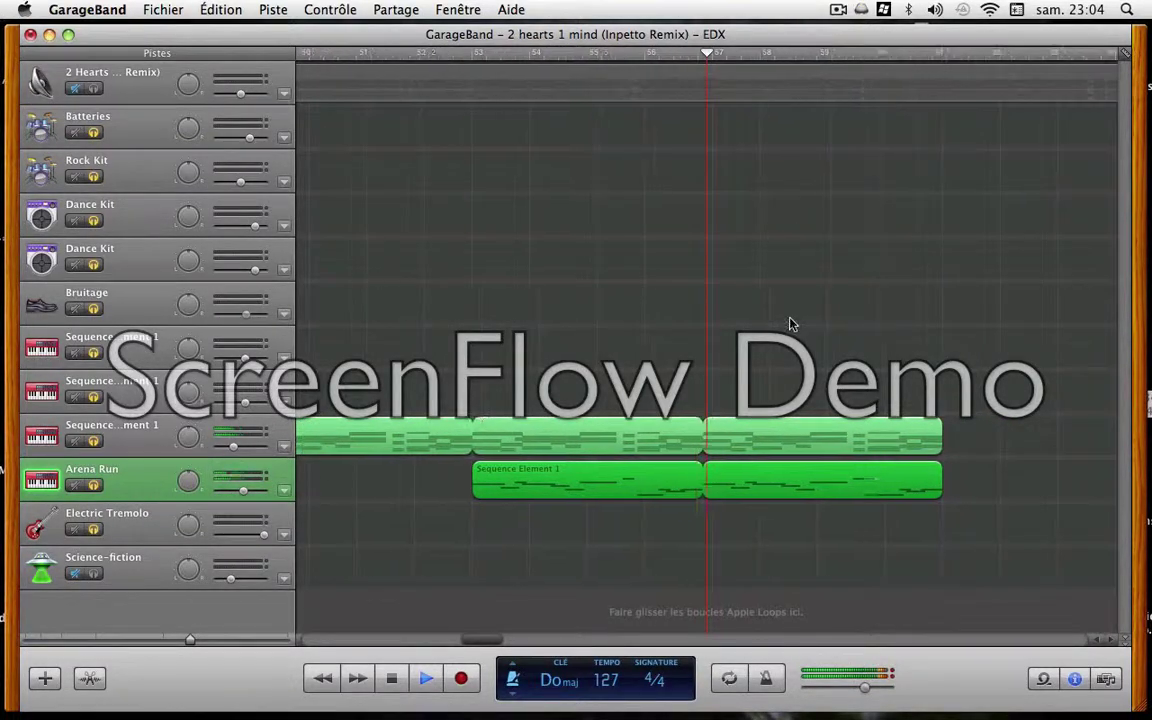
Set Chute to 89 in Arena Run's Mono analogique settings and save the project.
key("super+i")
left_click(893, 196)
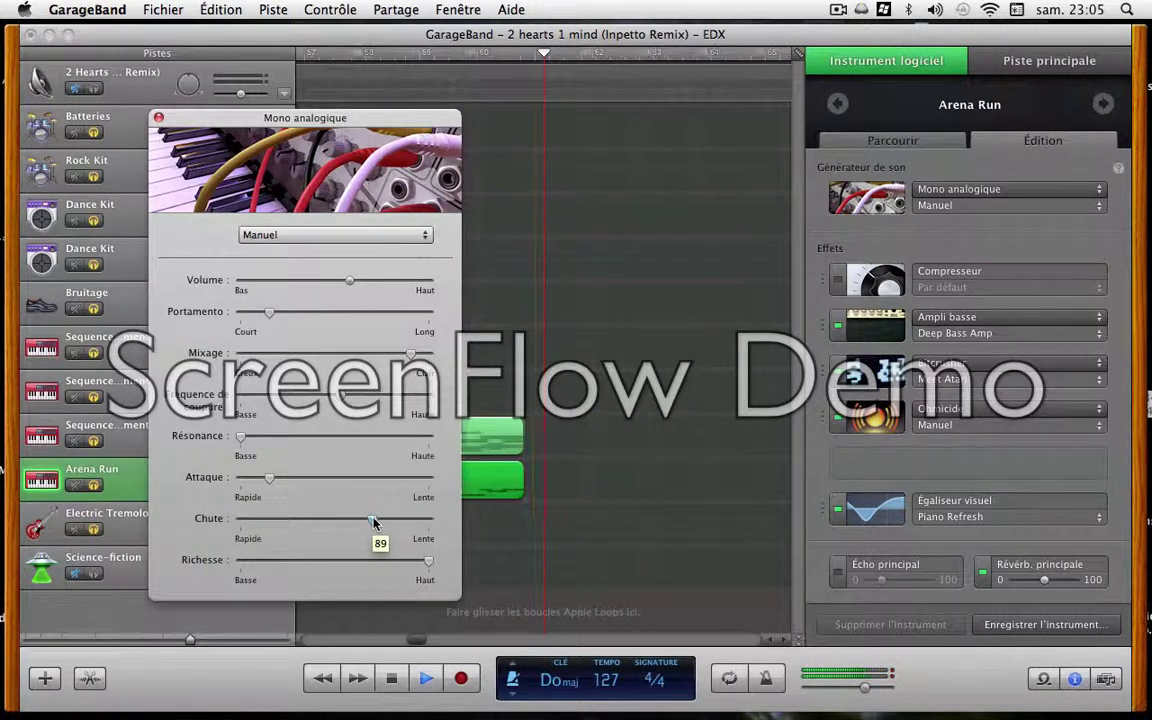
left_click(157, 118)
key("super+s")
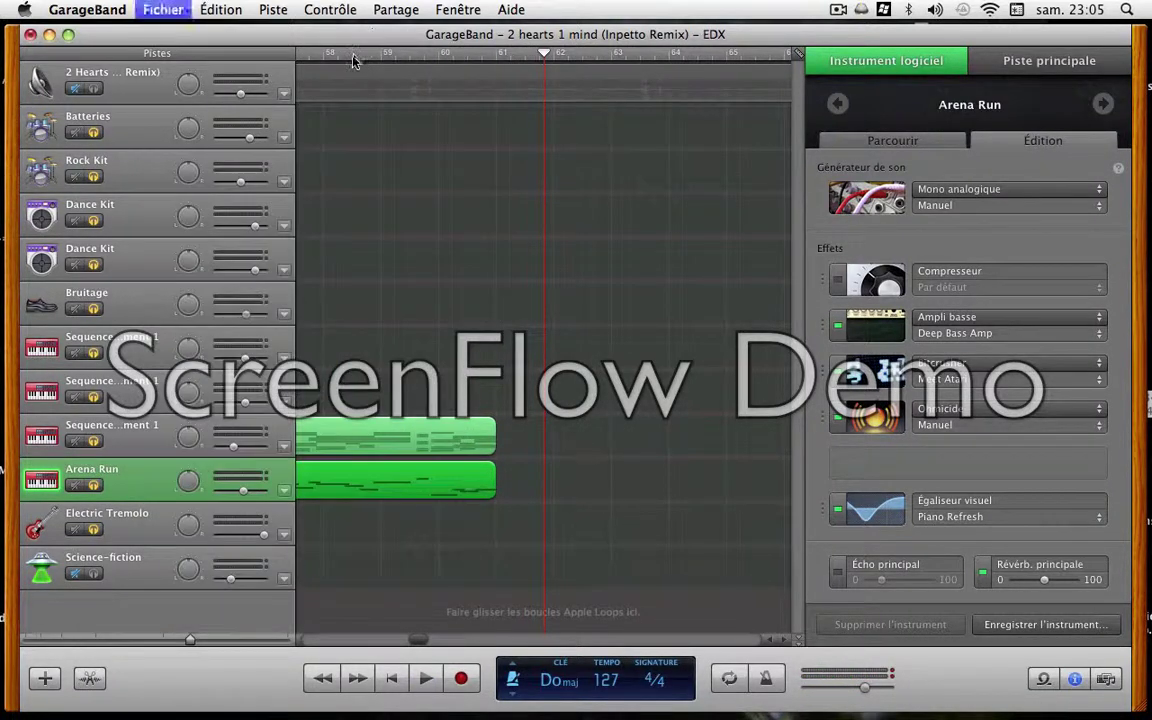
Replay the Arena Run passage, lower that track's volume slightly, and hide the track info.
scroll(424, 130, "left", 5)
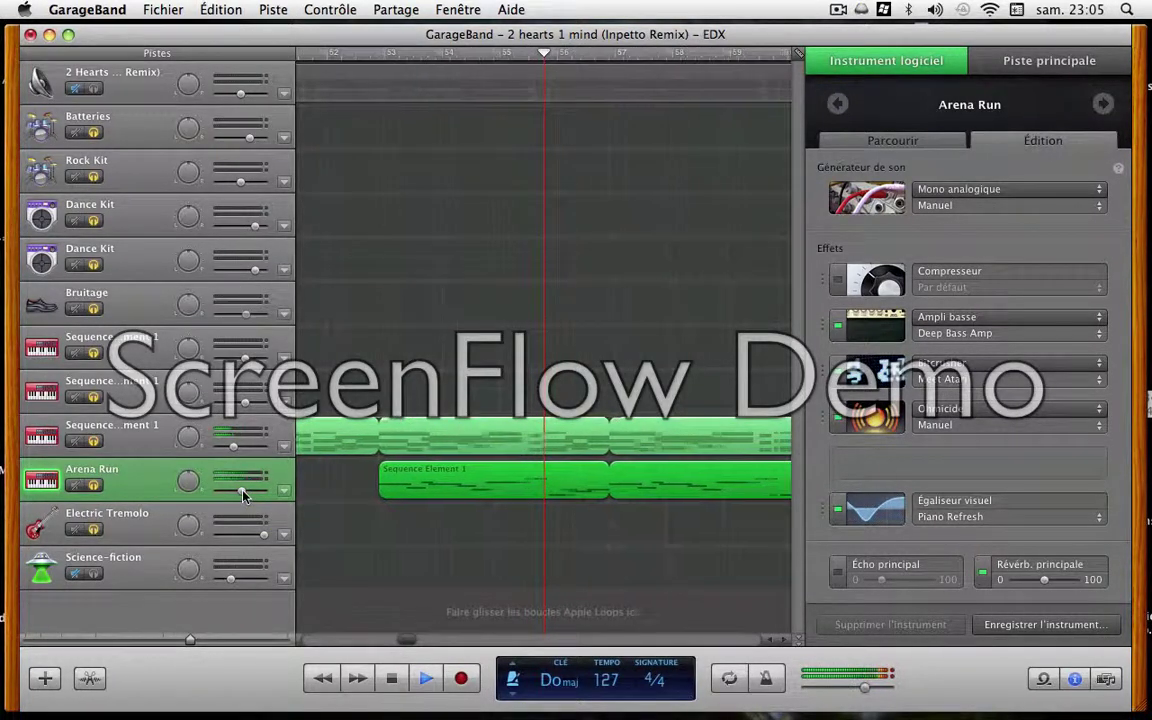
left_click_drag(243, 491, 240, 491)
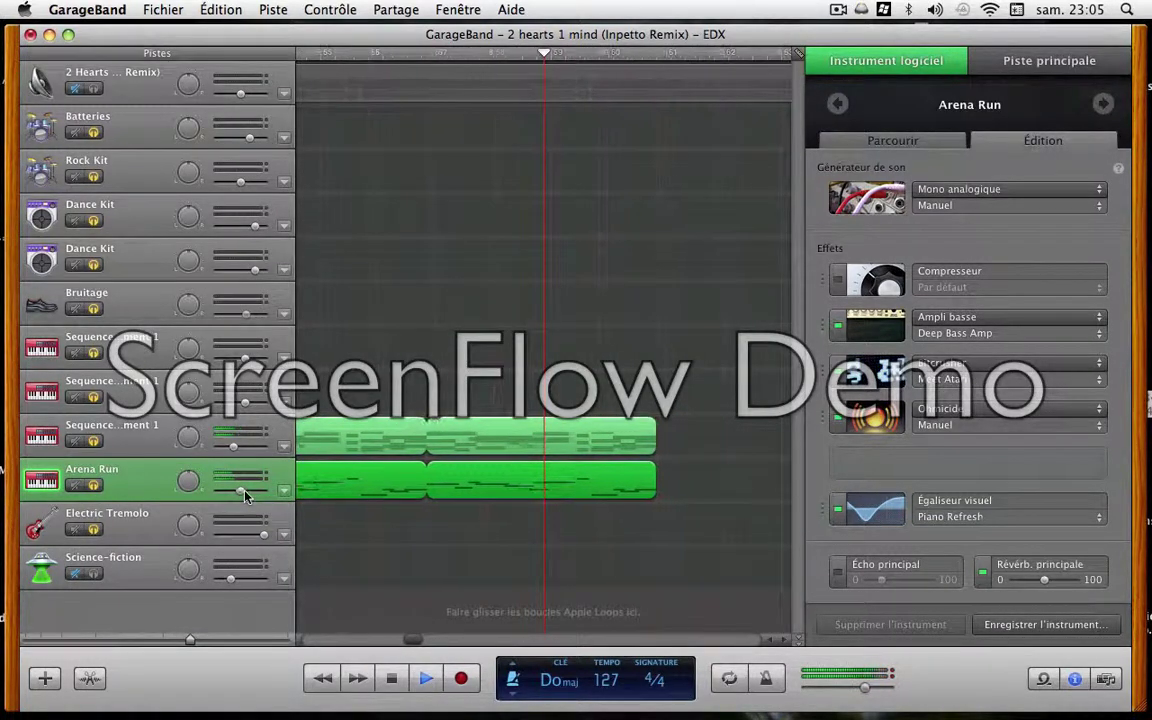
key("super+i")
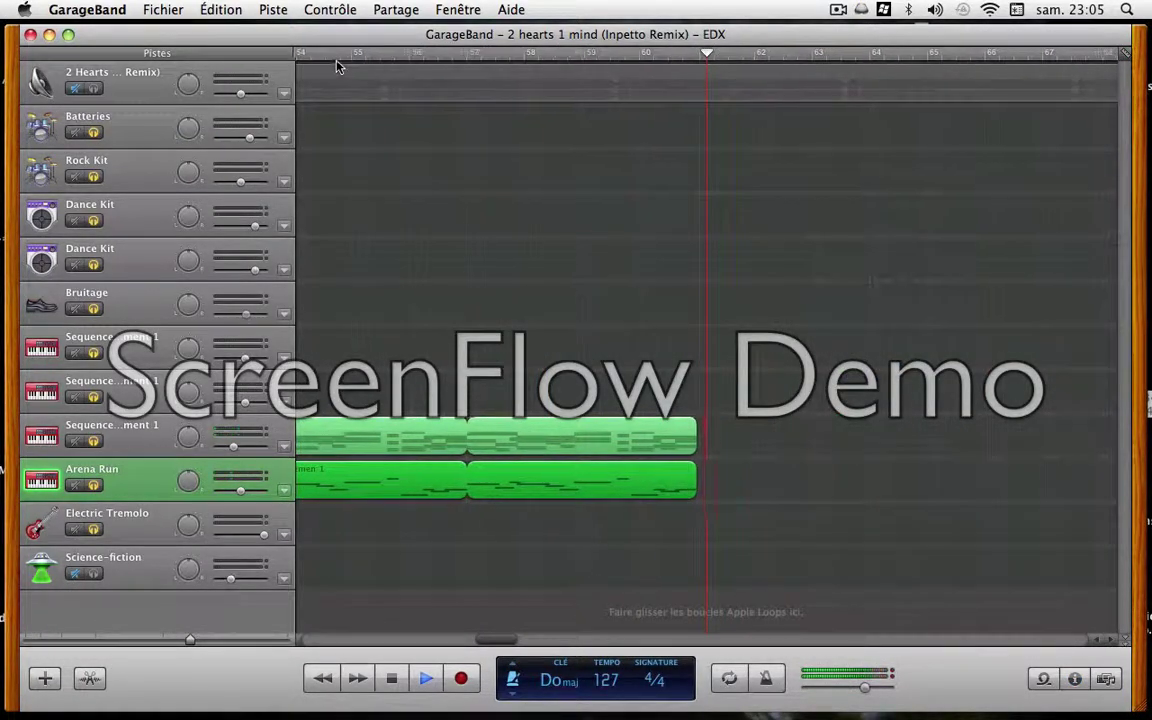
Set Mixage to 110 in Arena Run's Mono analogique settings and hide the track info.
key("super+i")
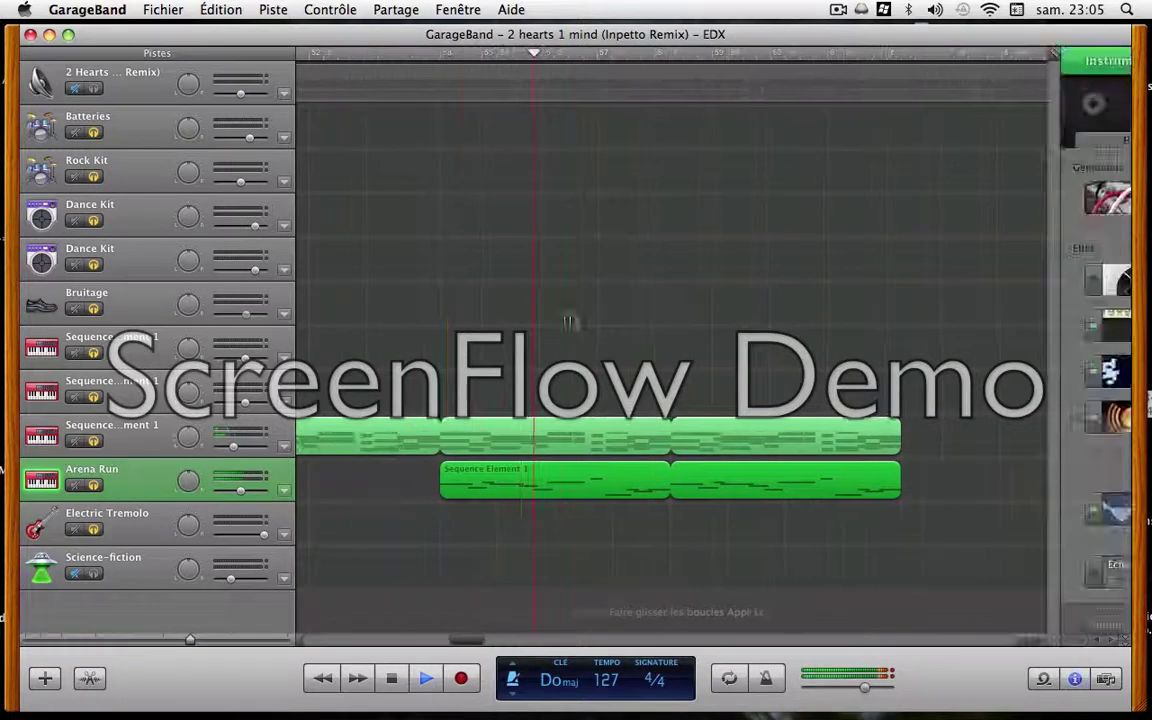
left_click(862, 198)
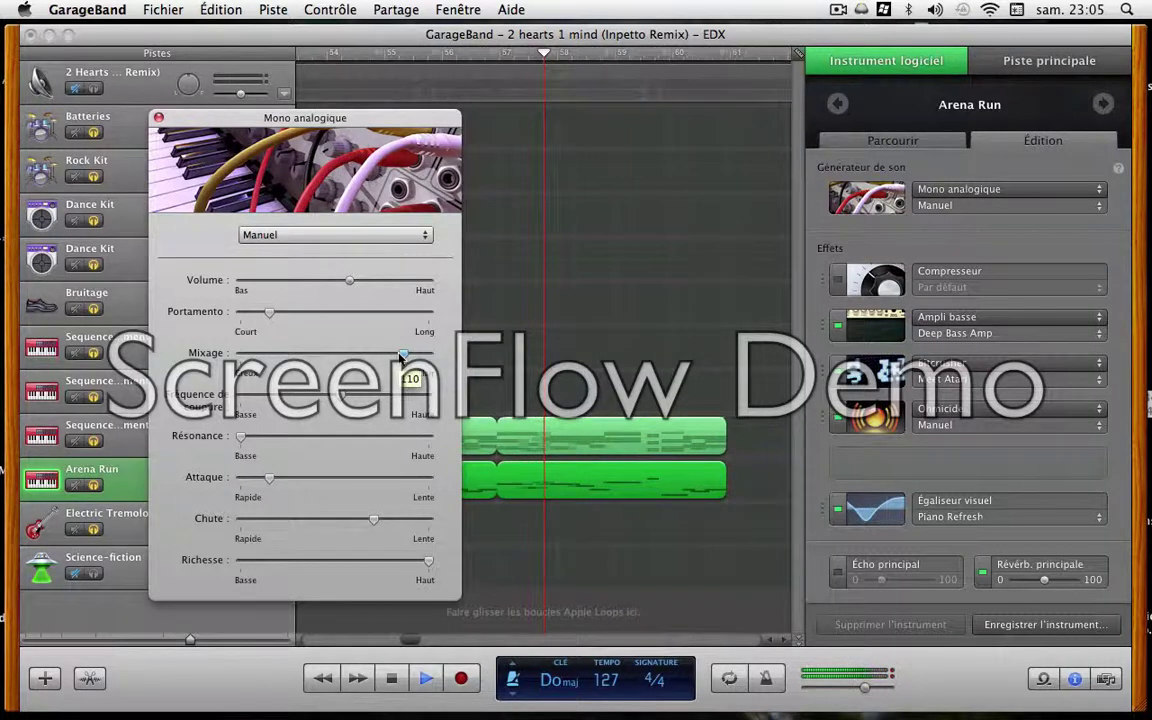
left_click(159, 119)
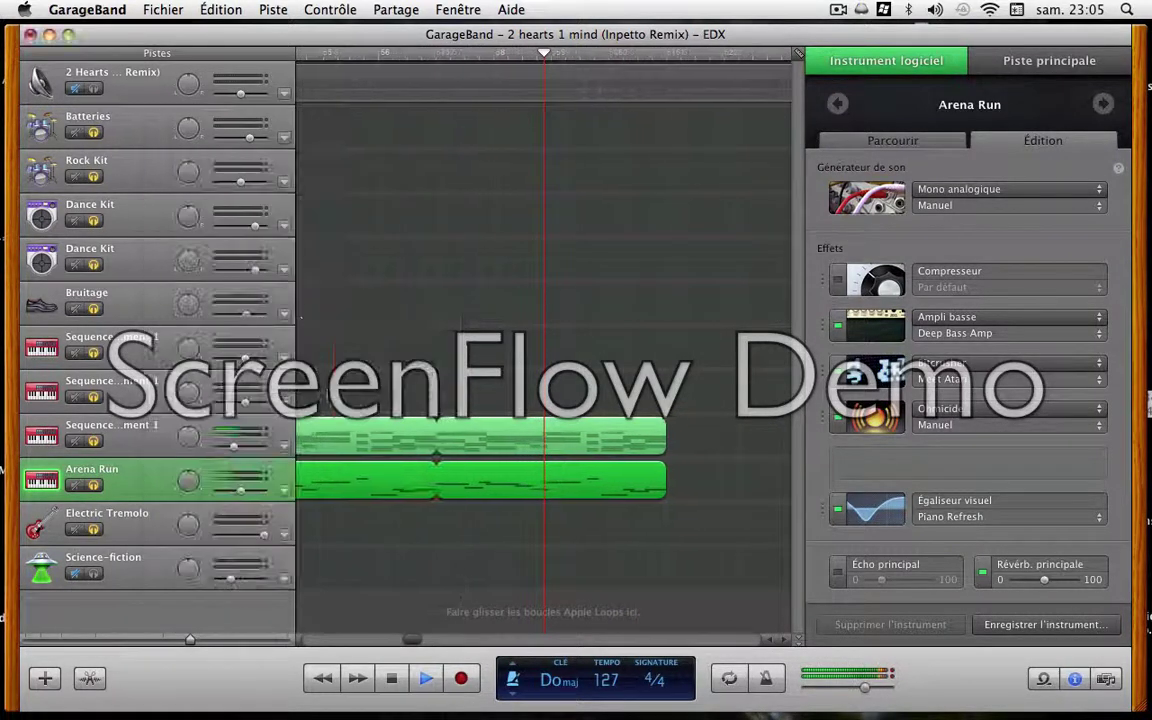
key("super+i")
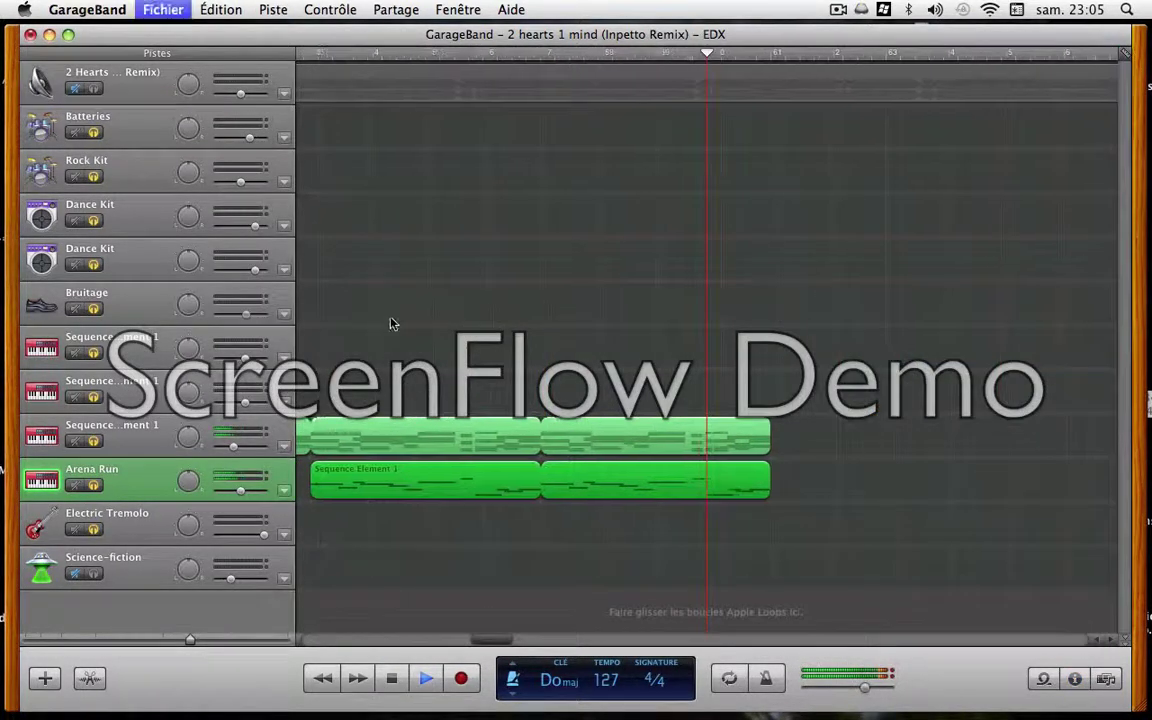
Return to the beginning of the song and play the opening bars.
left_click(393, 679)
left_click(393, 679)
key("space")
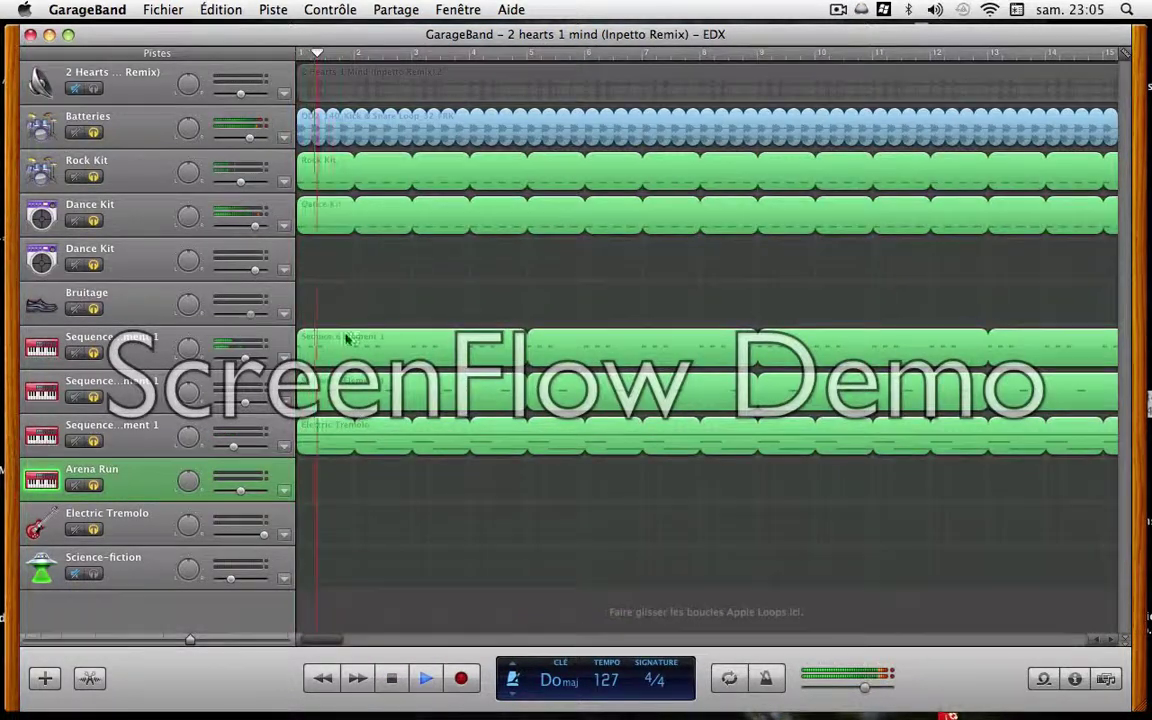
Copy the short drum region at bar 28 and paste it on the Batteries track near bar 53.
left_click_drag(312, 641, 378, 641)
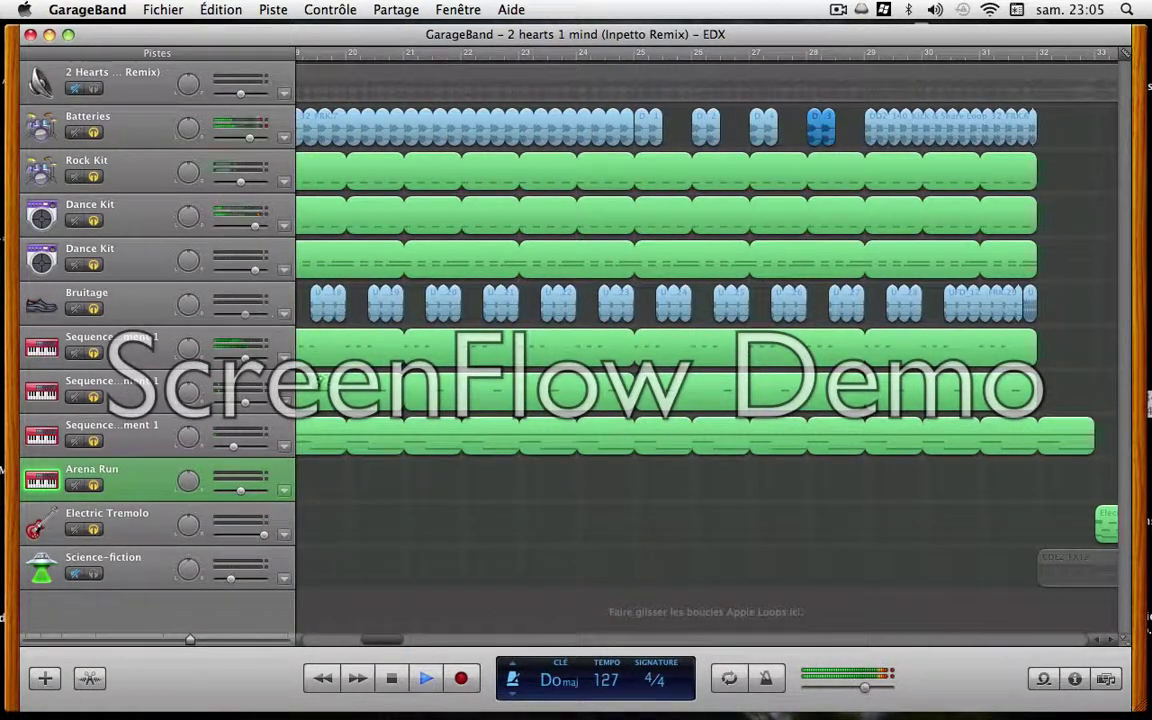
left_click_drag(380, 644, 430, 643)
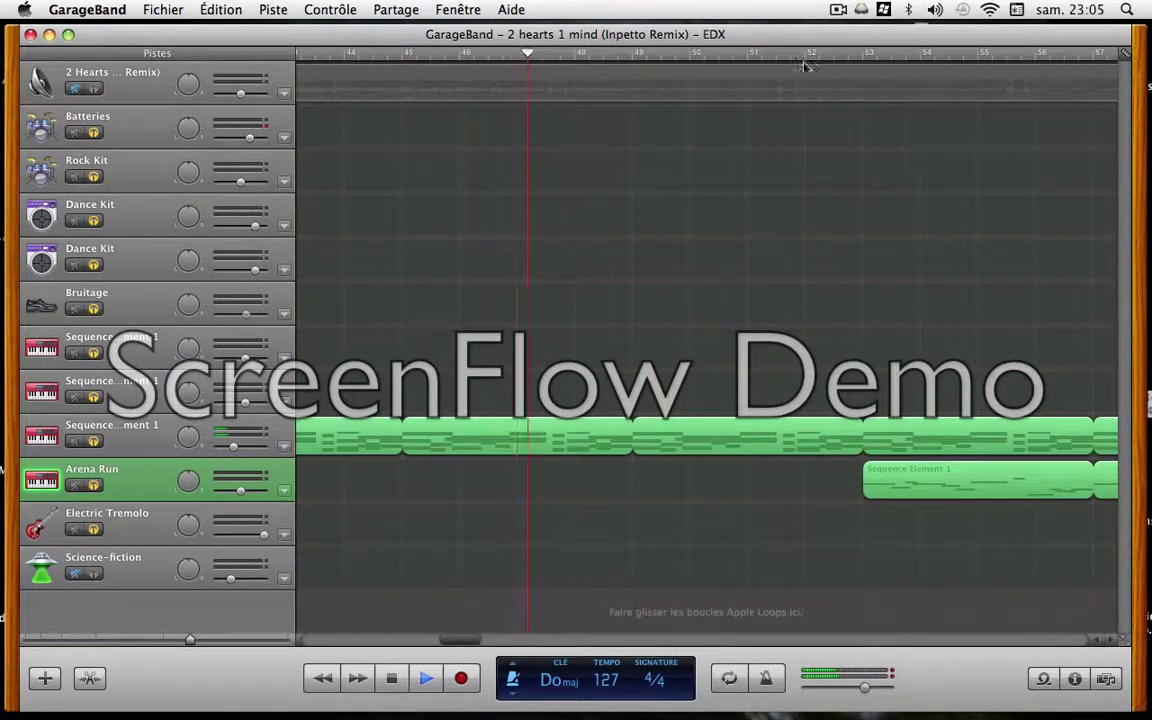
left_click(131, 132)
key("super+v")
key("space")
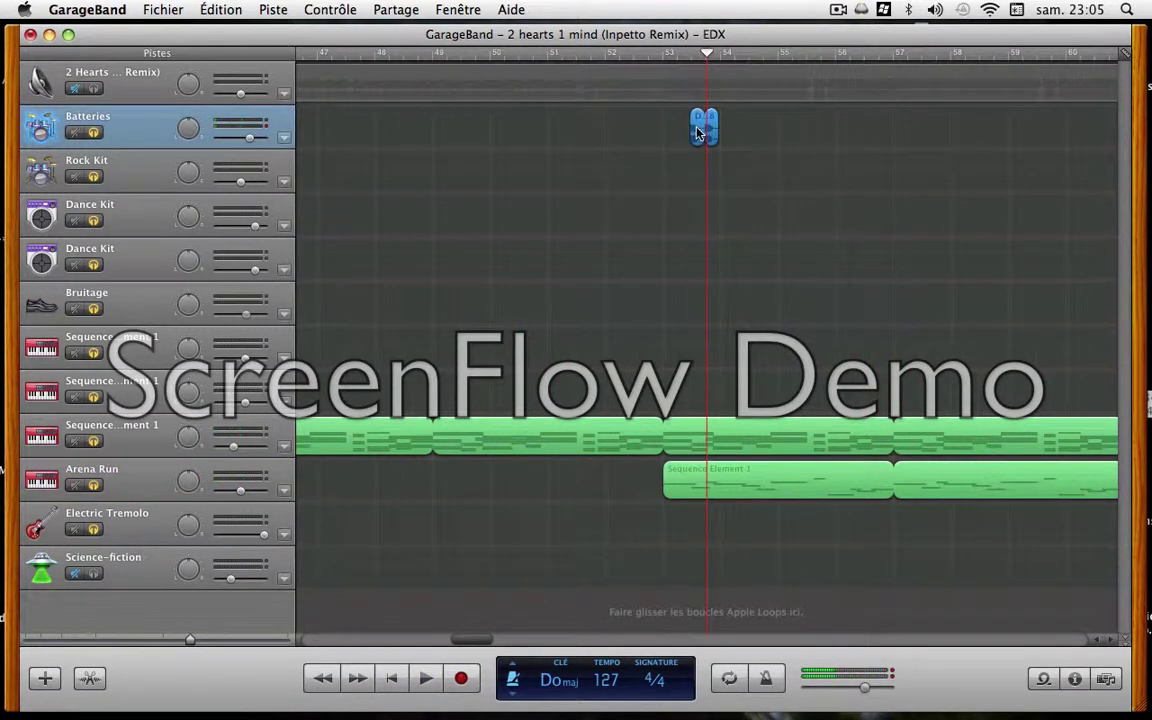
Loop the pasted kick and snare region from bar 53 to bar 57, save the project, and mute the Batteries track.
left_click_drag(686, 118, 1116, 120)
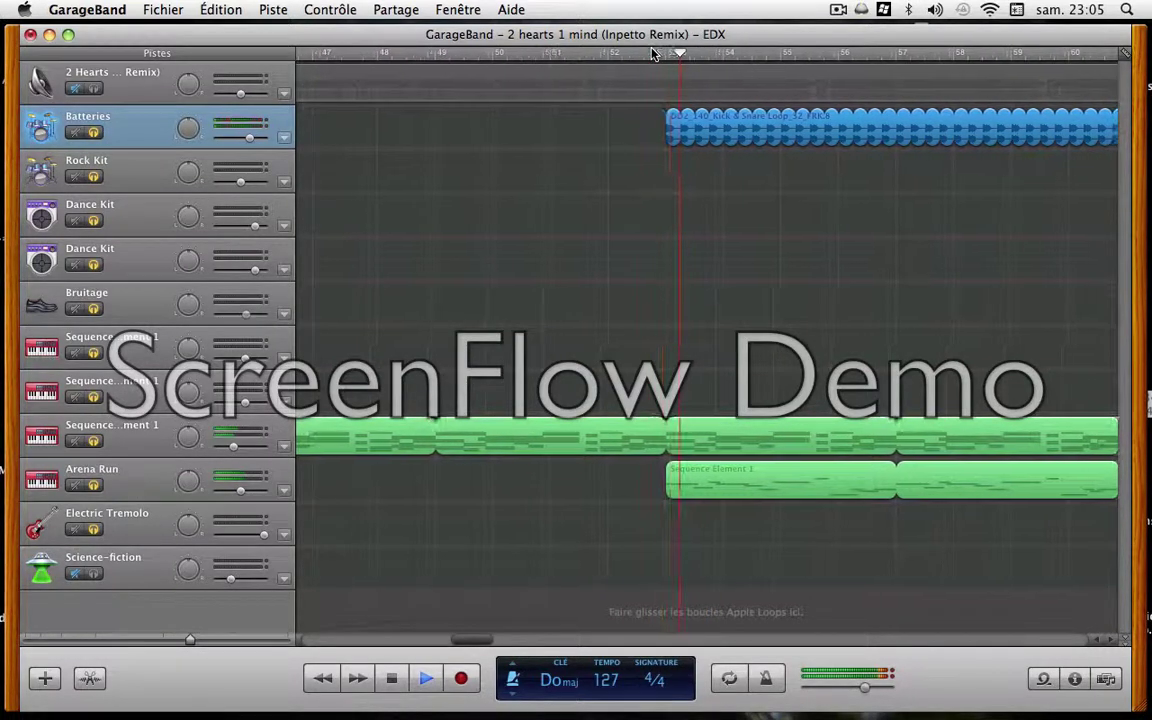
key("super+s")
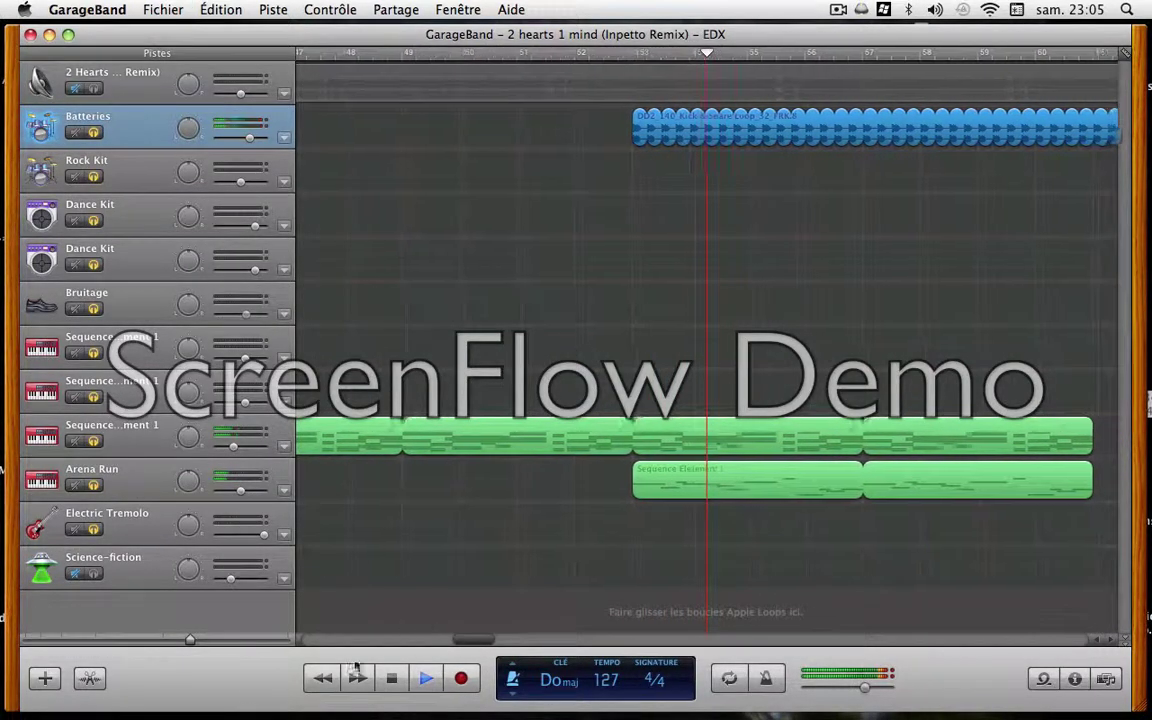
left_click_drag(466, 647, 490, 644)
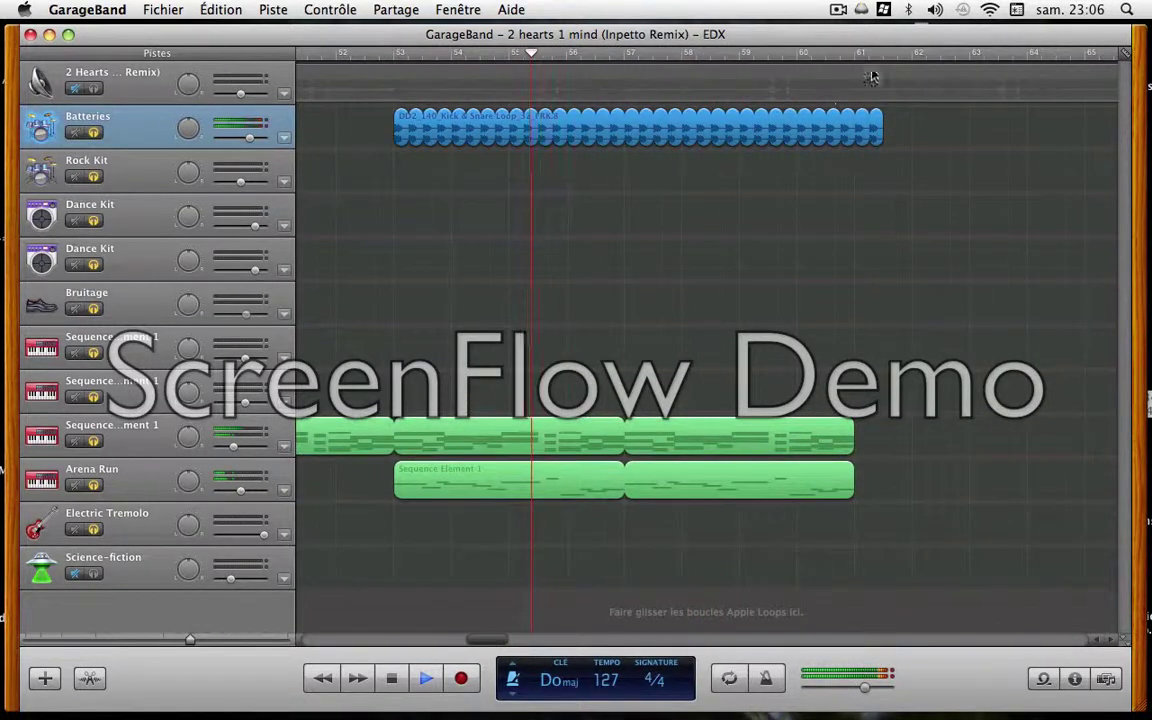
left_click_drag(883, 126, 632, 133)
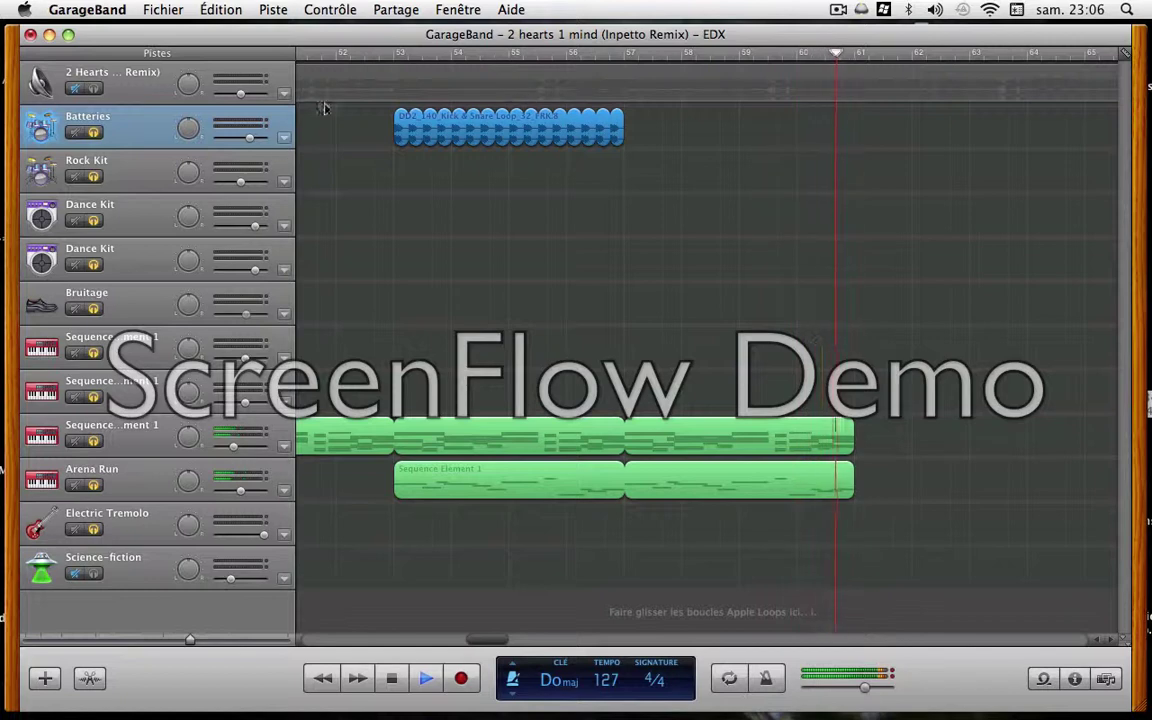
key("space")
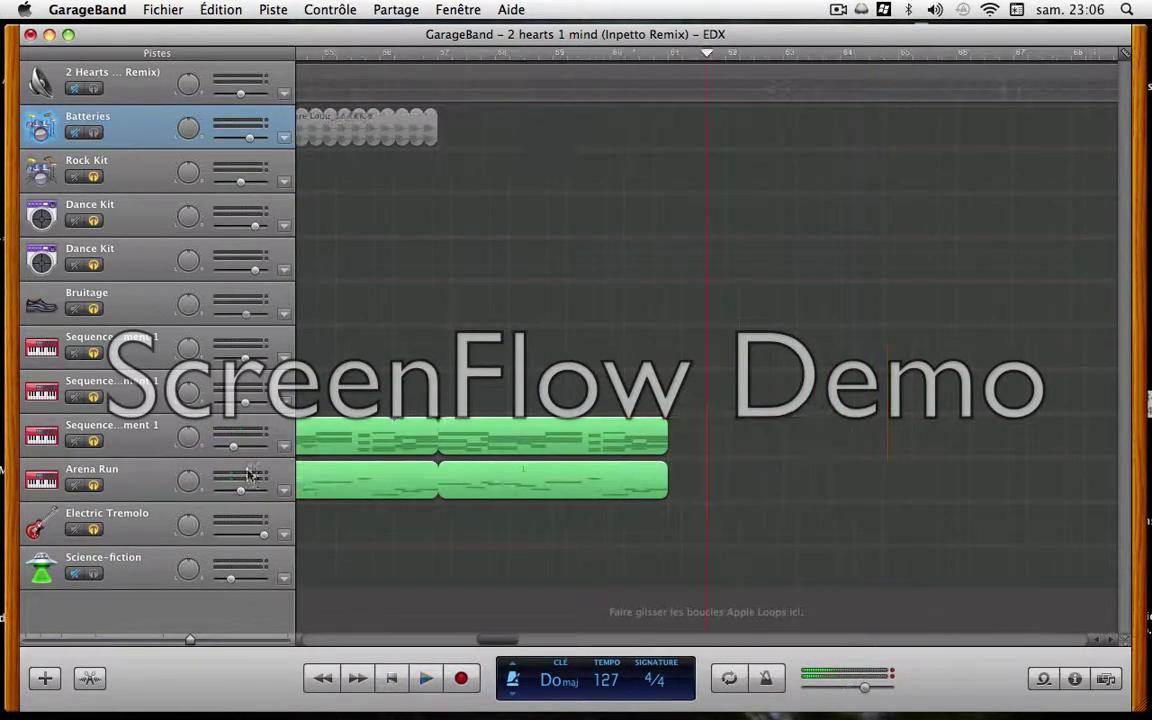
Duplicate the Arena Run track and paste copies of its regions onto the new track, starting at bar 53.
left_click(370, 495)
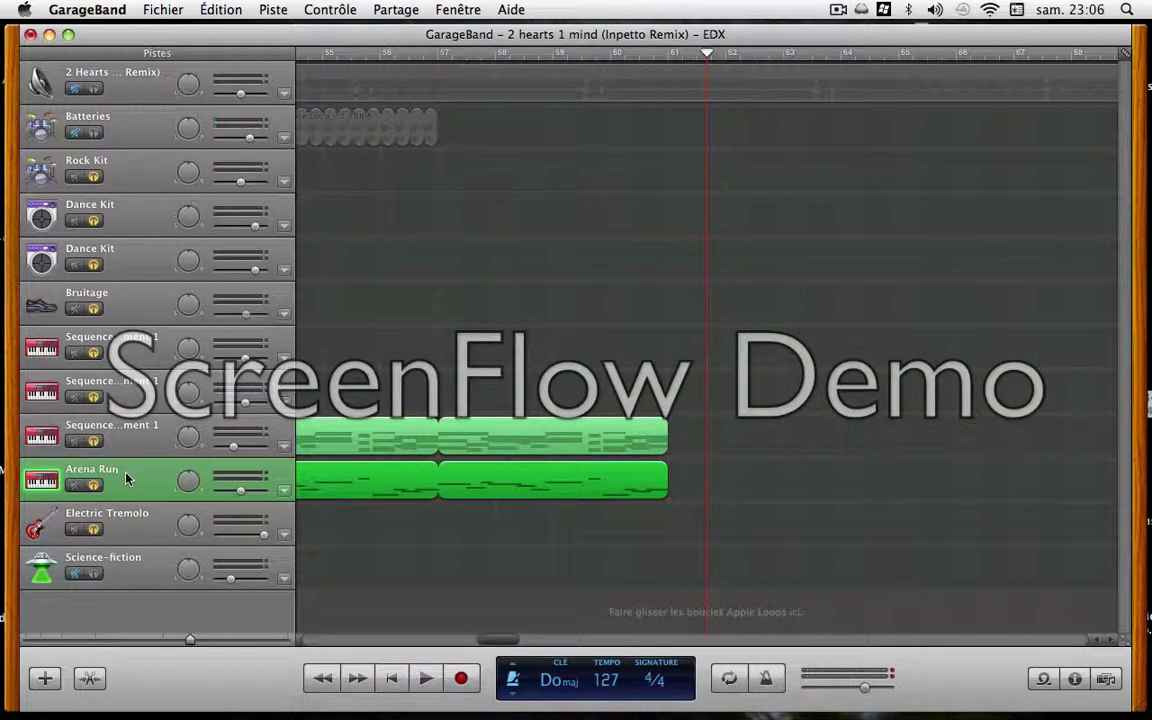
key("super+d")
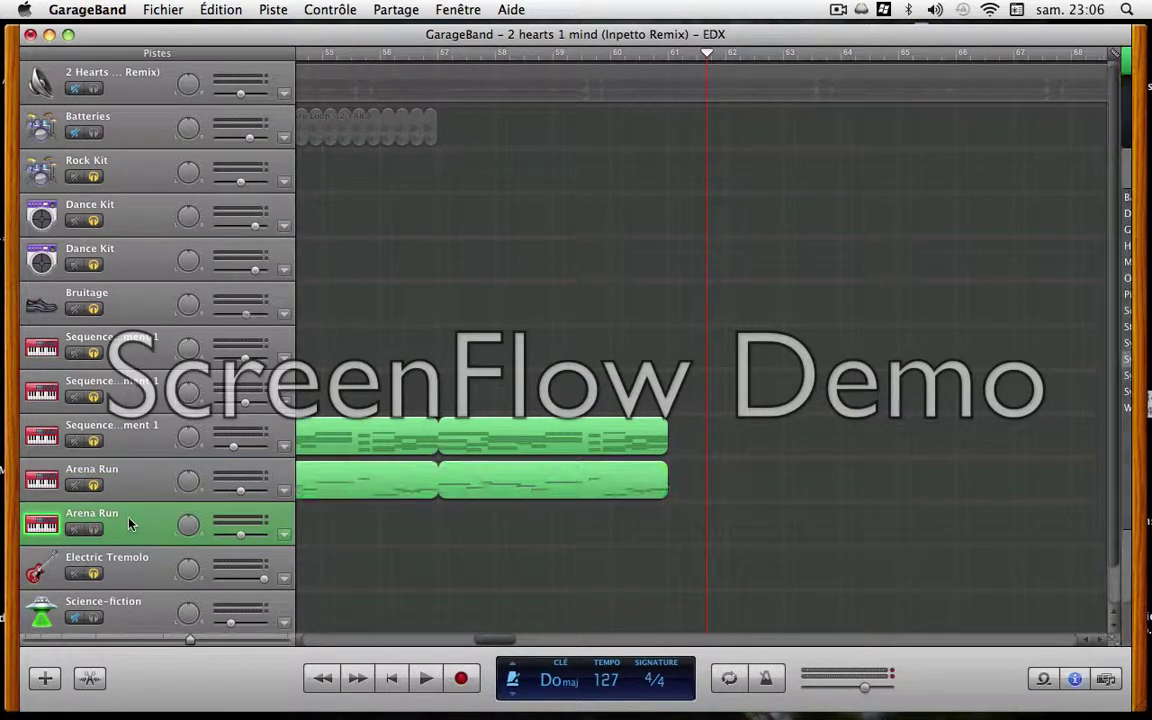
key("super+v")
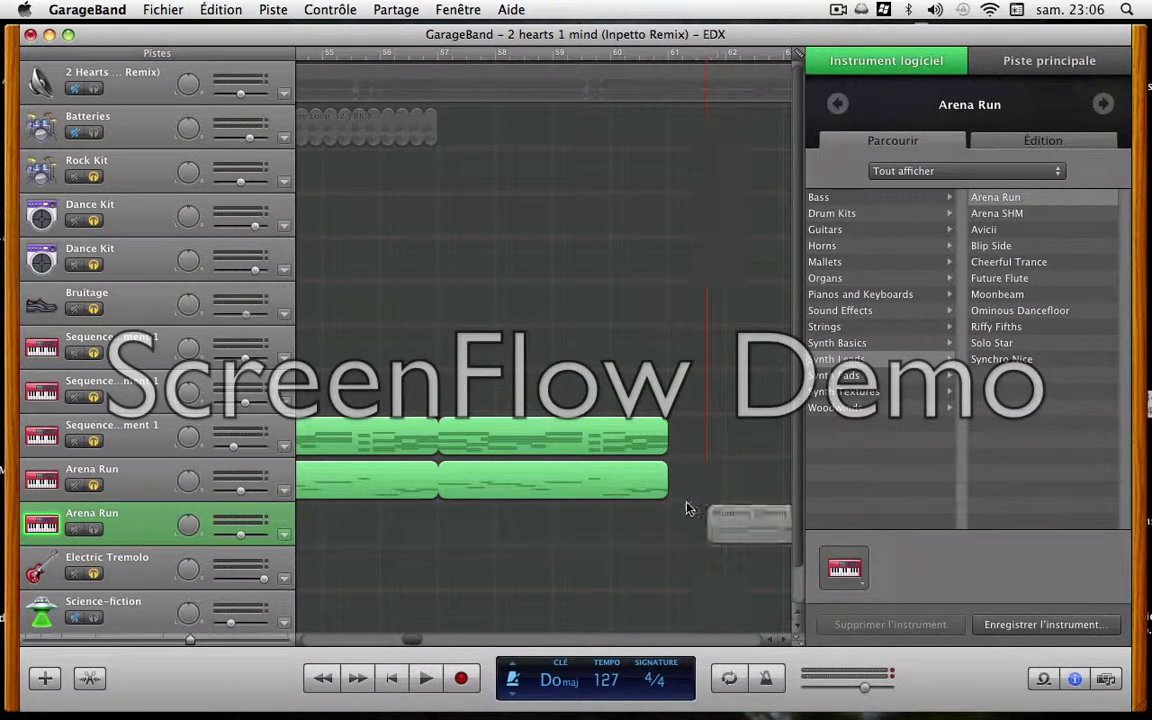
left_click_drag(735, 531, 488, 540)
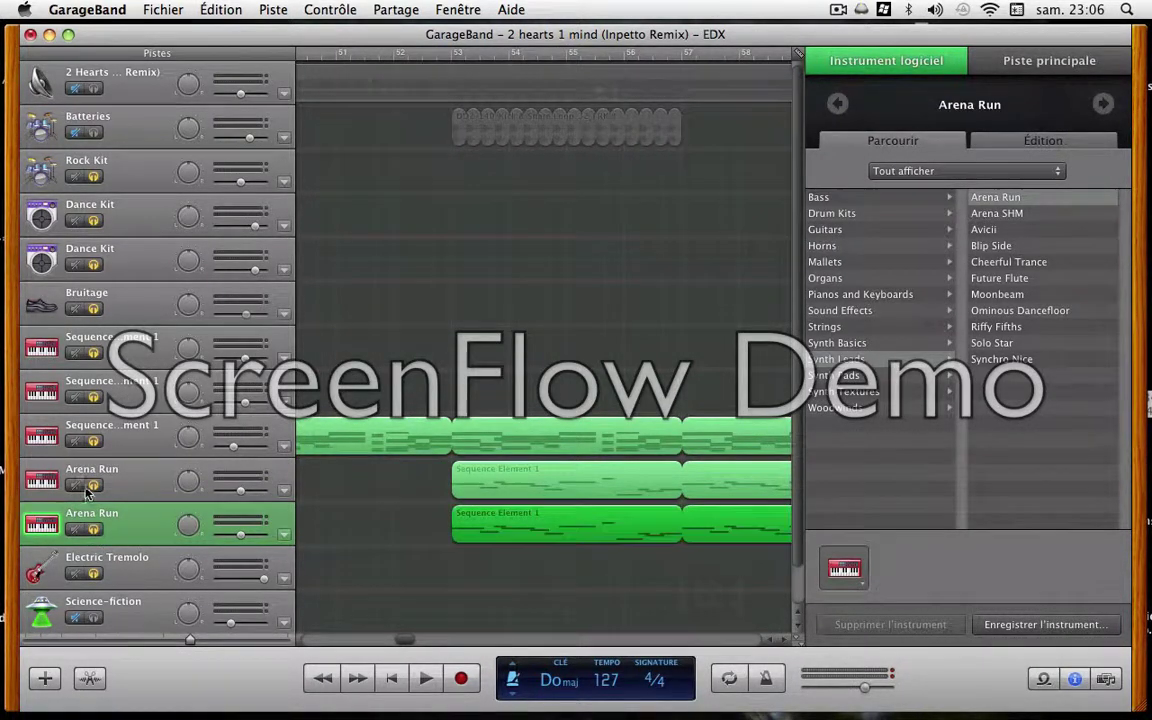
Loop playback of the duplicate's first region in the note editor and set its Mono analogique preset to Techno Line.
double_click(597, 527)
left_click(424, 281)
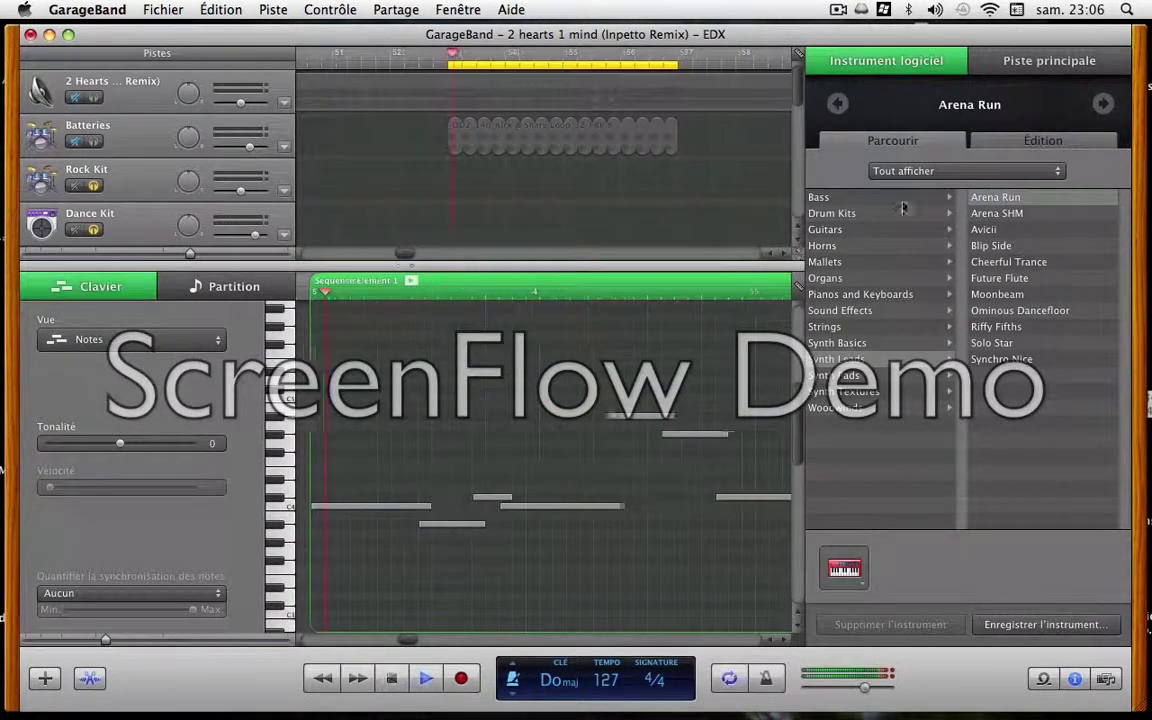
left_click(1019, 143)
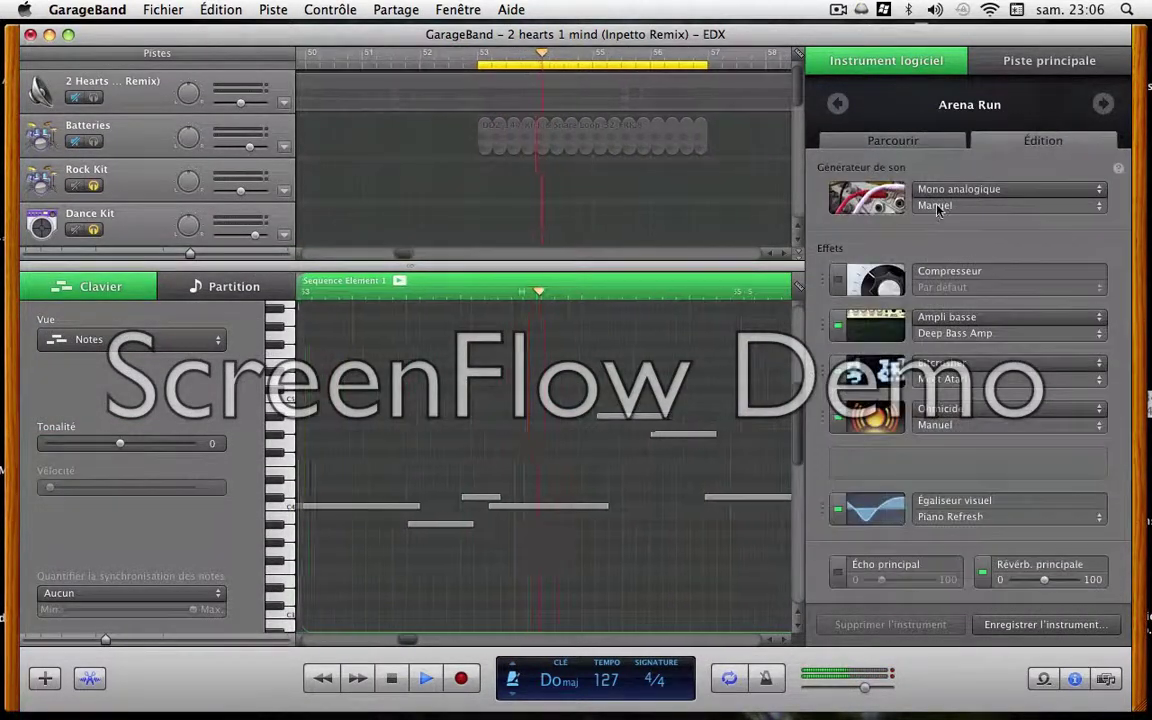
left_click(1005, 205)
left_click(940, 513)
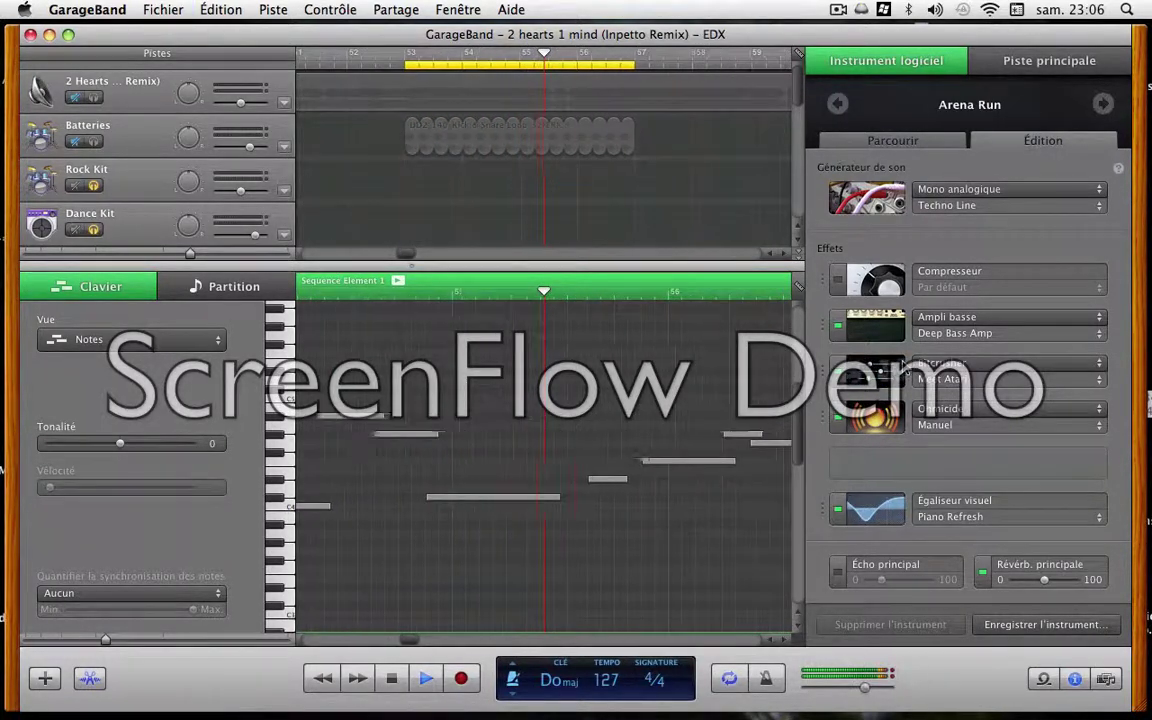
Check the Mono analogique sound settings, close the note editor, and turn off loop playback.
left_click(866, 200)
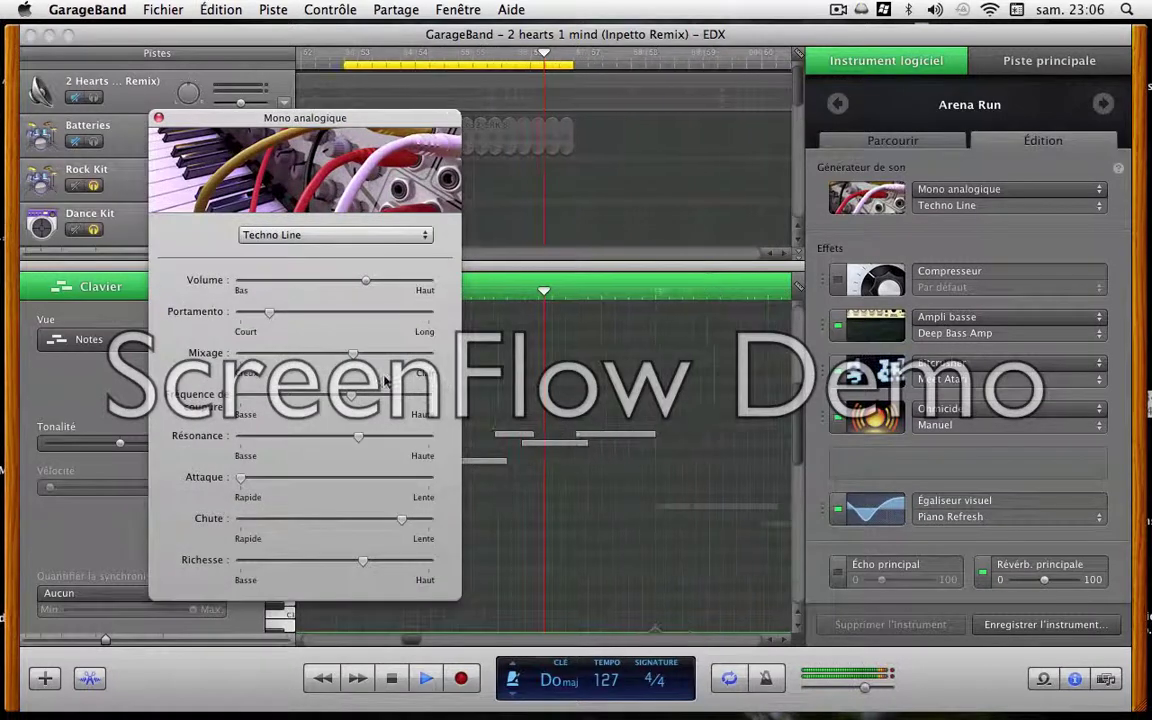
left_click(158, 117)
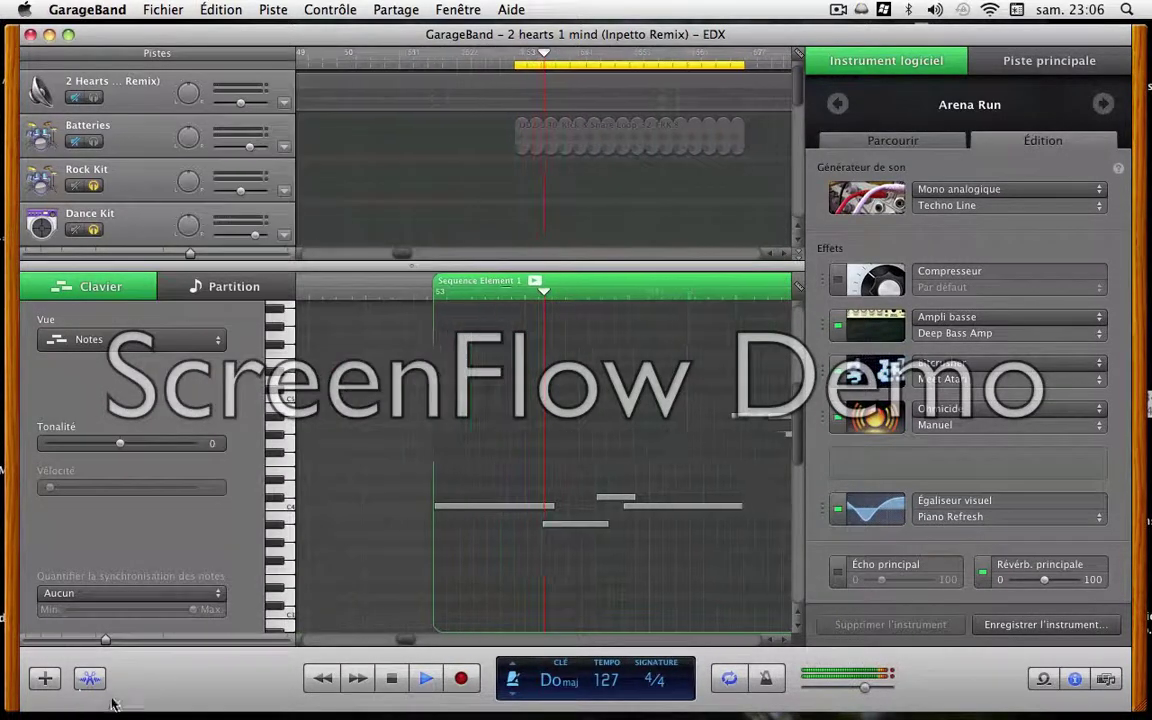
left_click(88, 679)
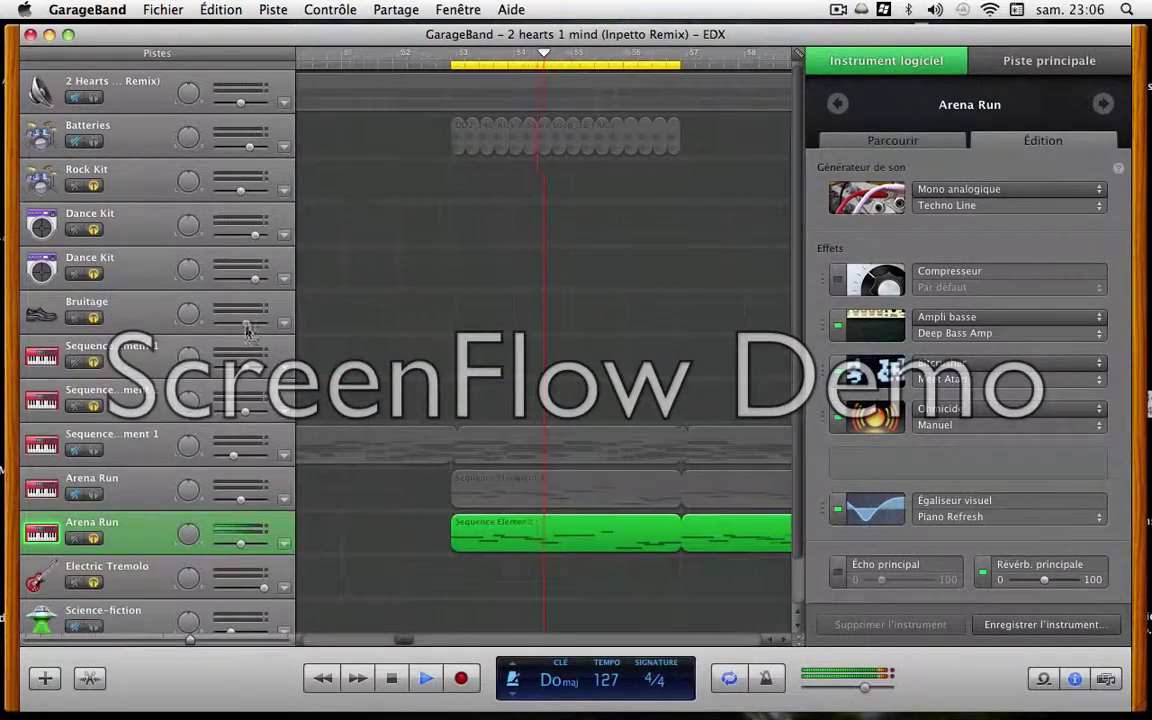
key("c")
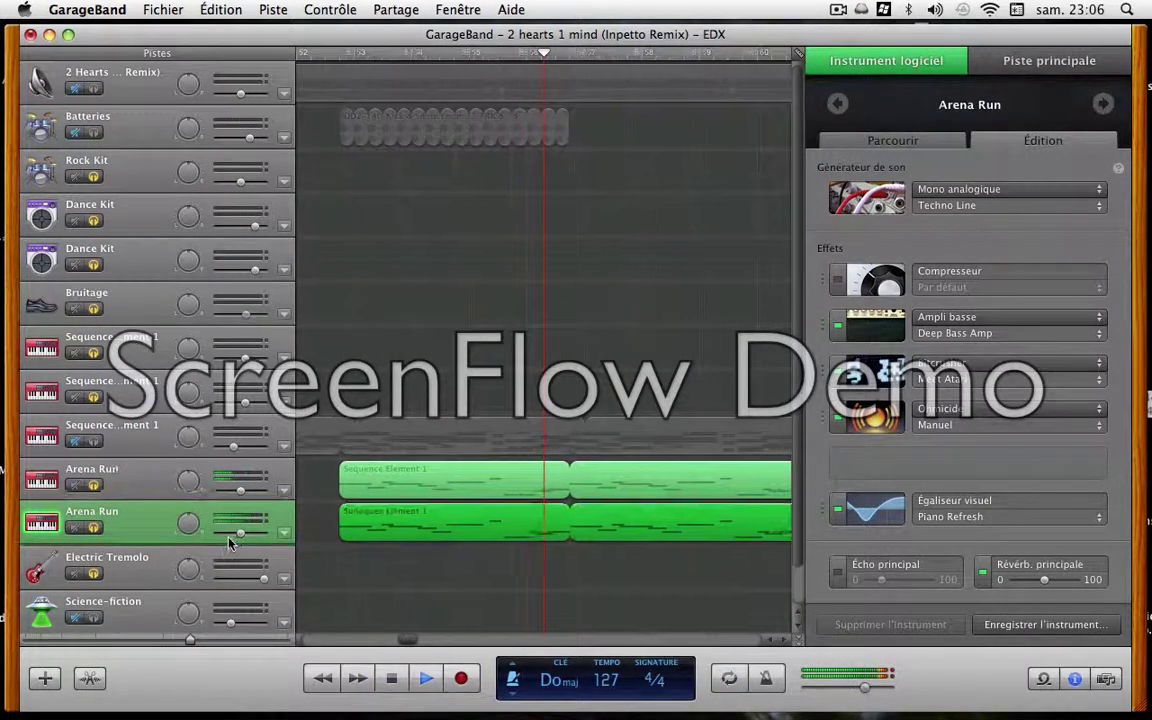
Compare the two Arena Run tracks by muting and unmuting the duplicate, and lower the duplicate's volume.
left_click_drag(240, 536, 243, 540)
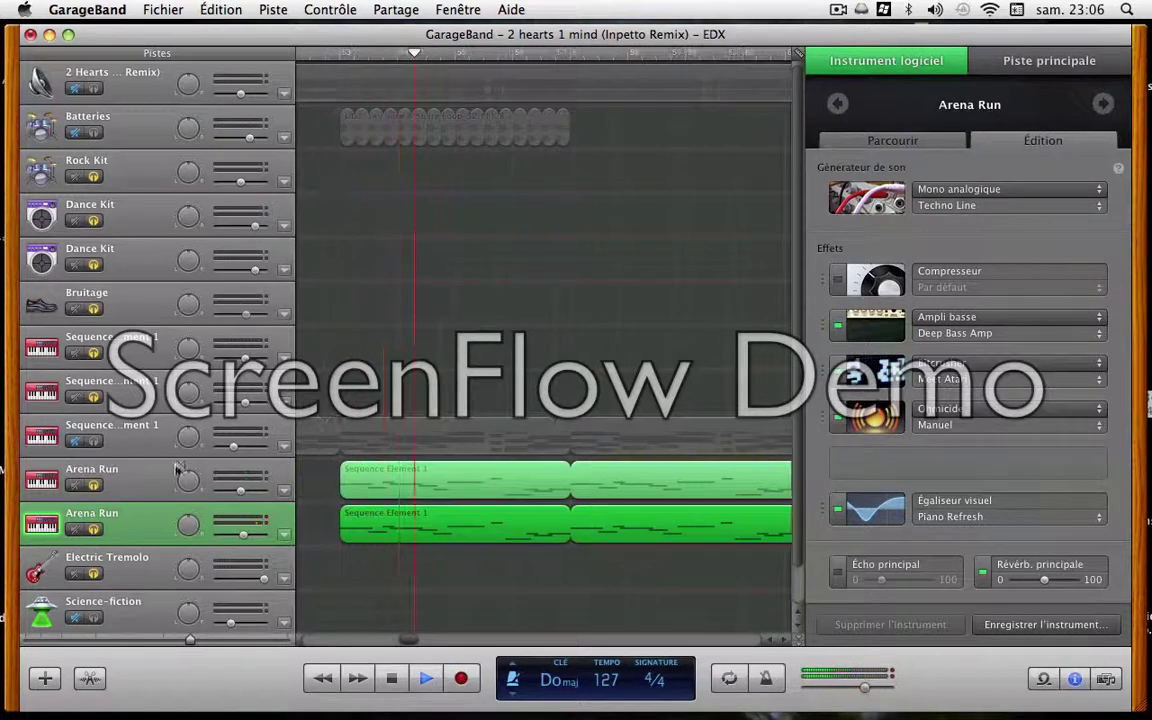
left_click(75, 530)
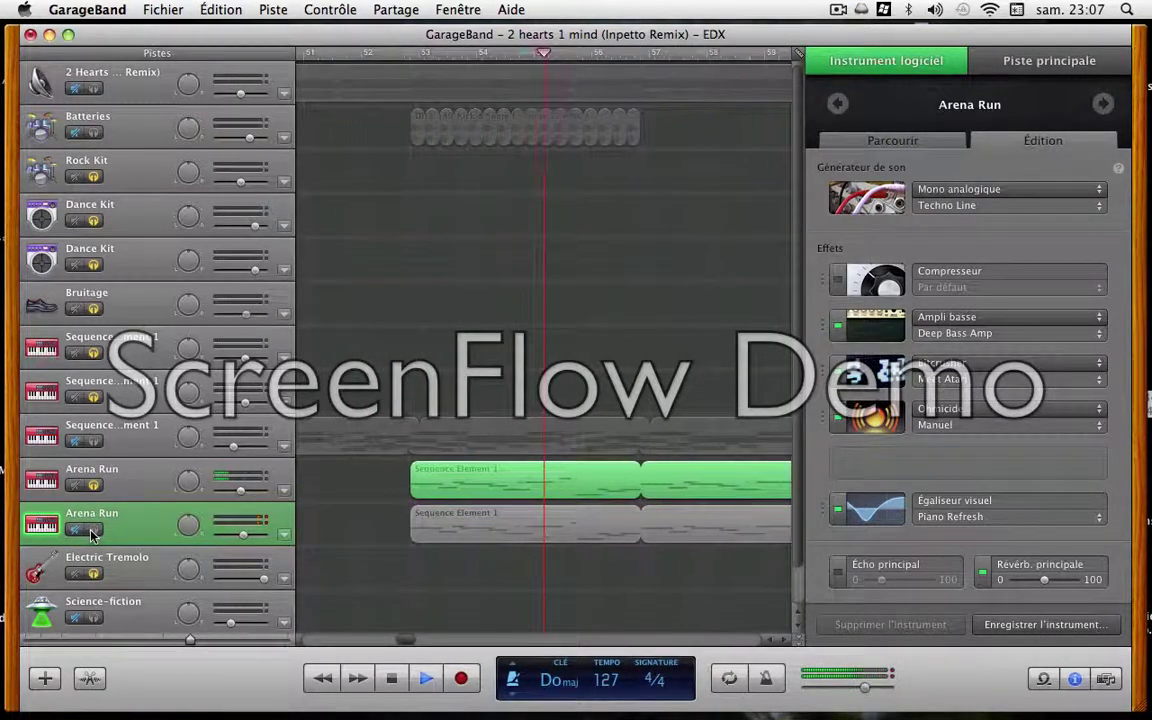
left_click_drag(243, 535, 231, 538)
left_click(93, 533)
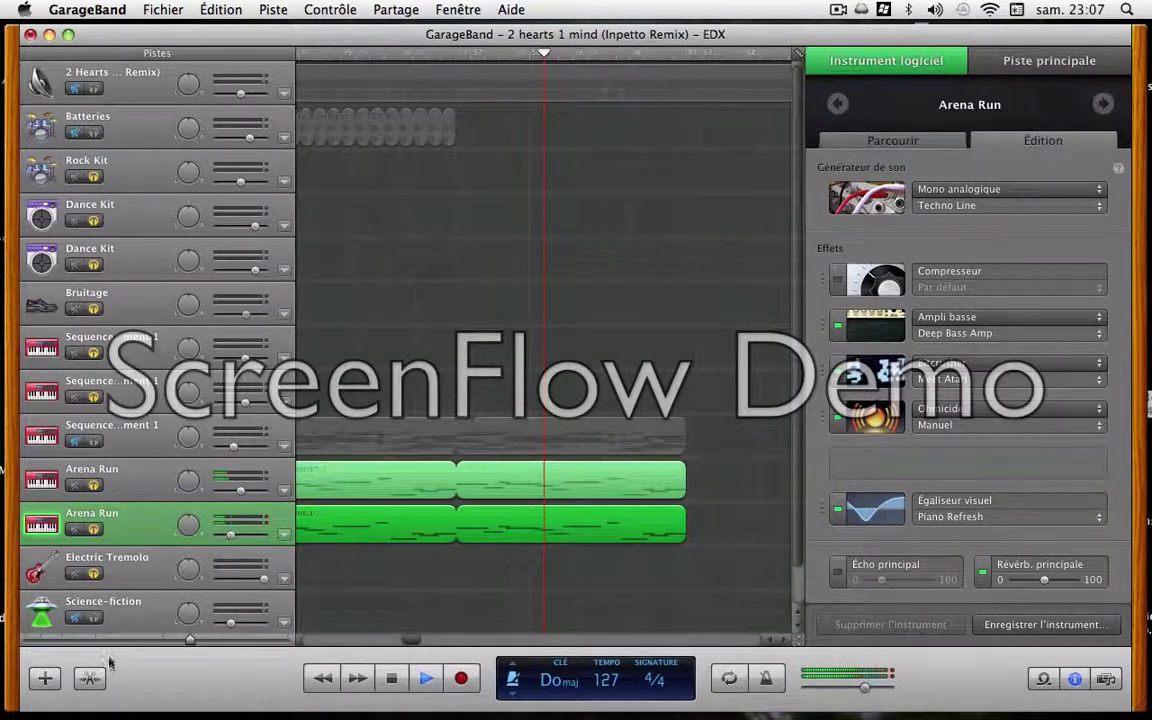
Hide the track info, unmute the Sequence Element track above the Arena Run tracks, and fine-tune the duplicate's volume.
key("super+i")
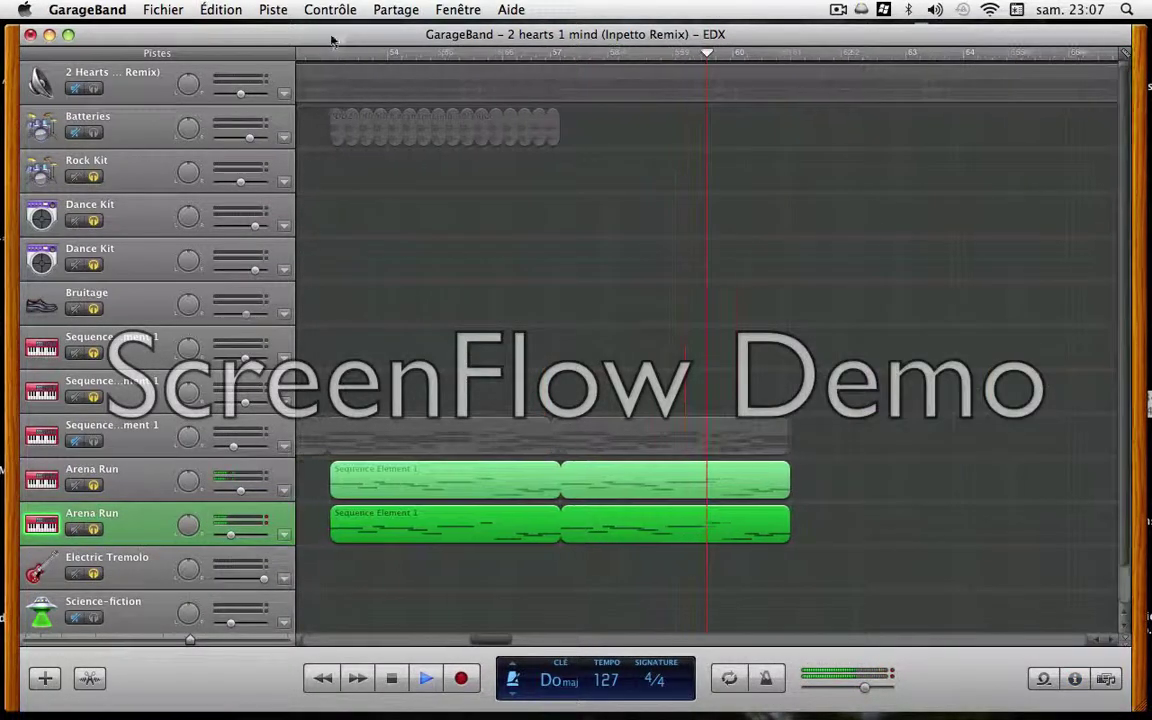
left_click(94, 442)
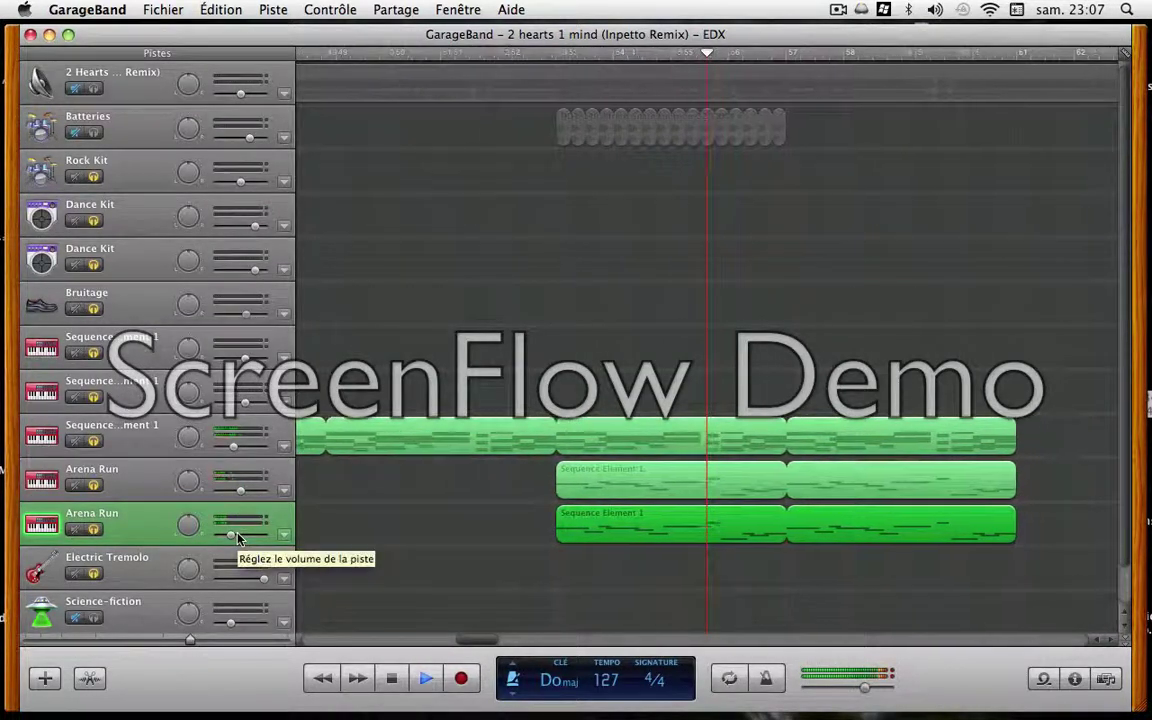
left_click_drag(237, 540, 230, 540)
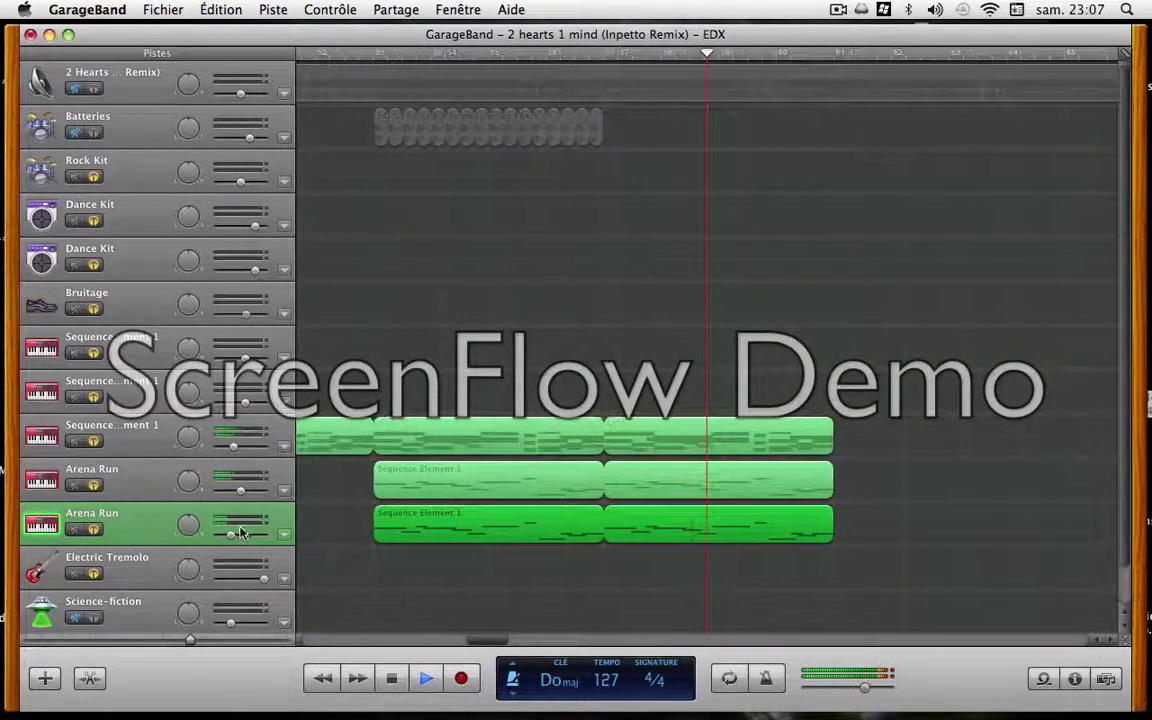